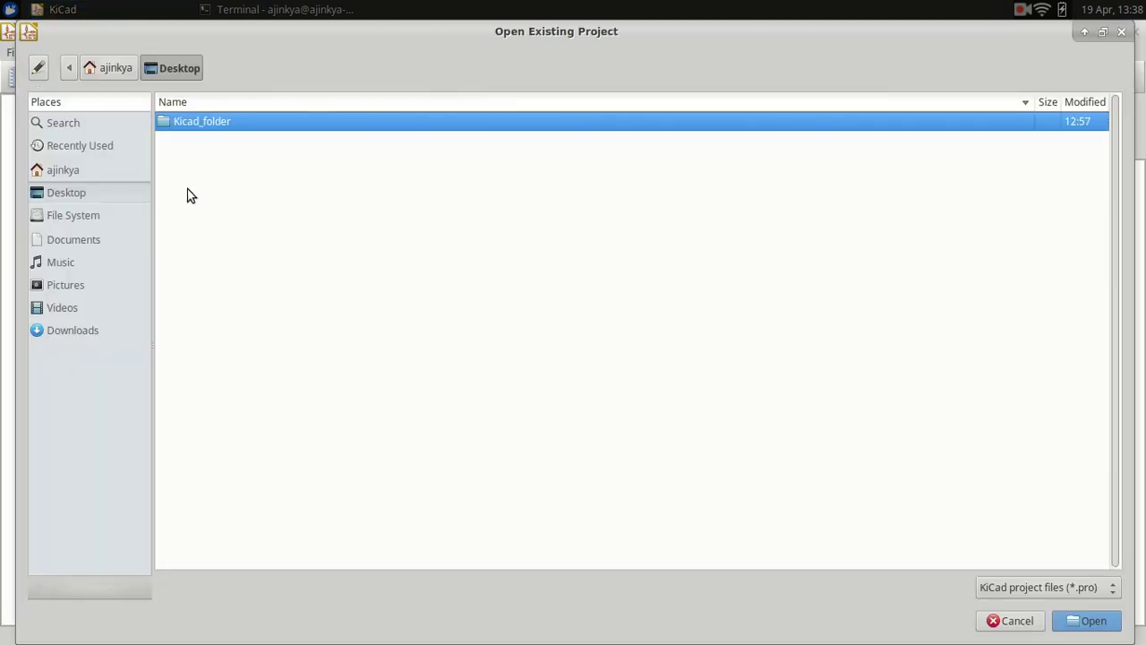
# - Open the project first_design.pro from Kicad_folder/Kicad_design and open its schematic first_design.sch
pyautogui.doubleClick(207, 118)
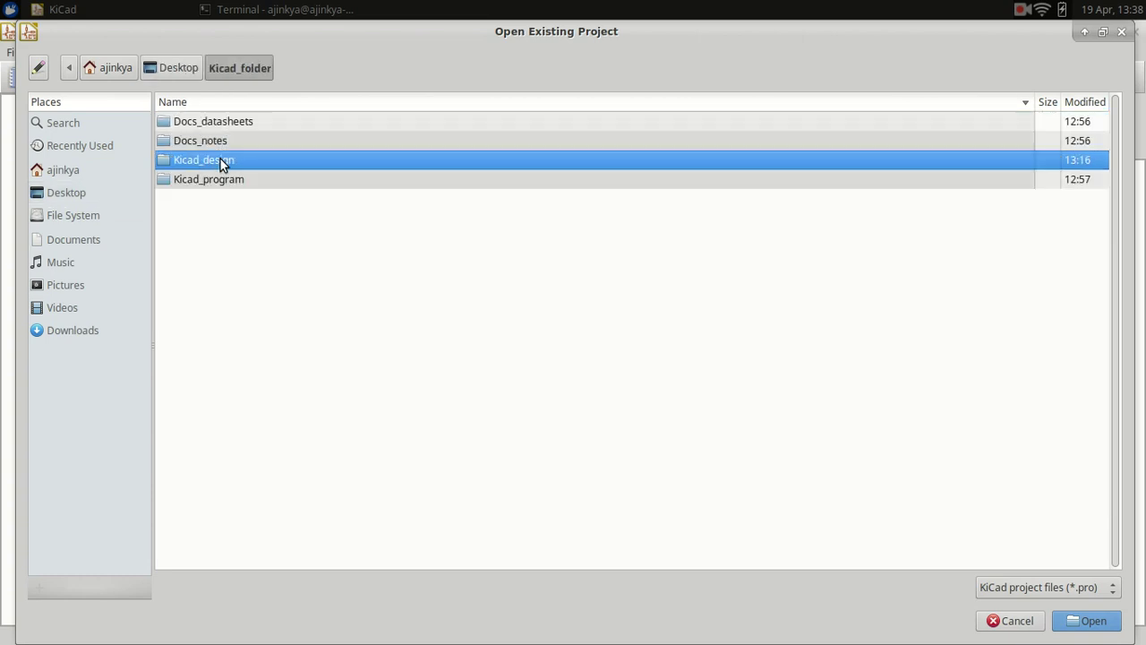
pyautogui.doubleClick(221, 158)
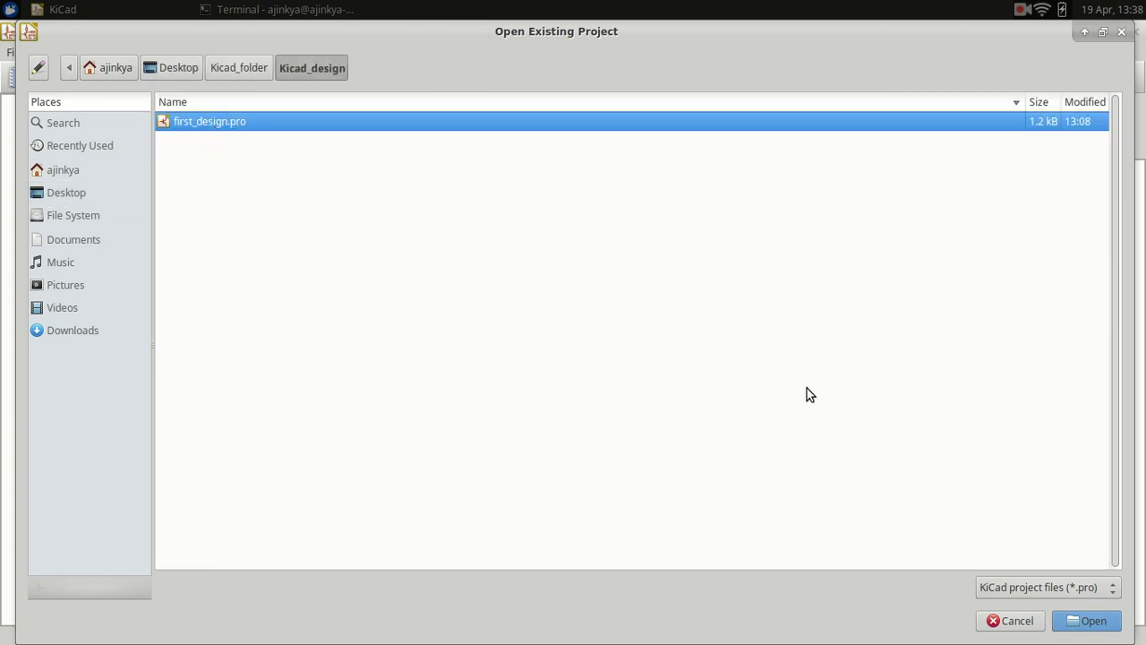
pyautogui.click(1081, 619)
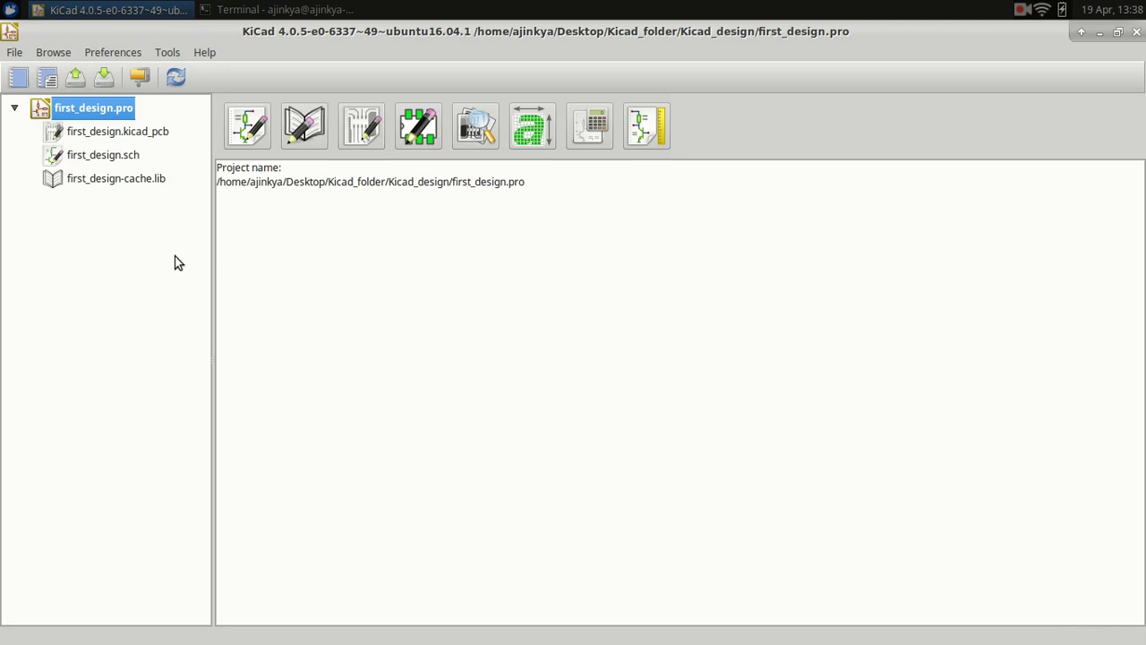
pyautogui.click(114, 157)
pyautogui.doubleClick(114, 157)
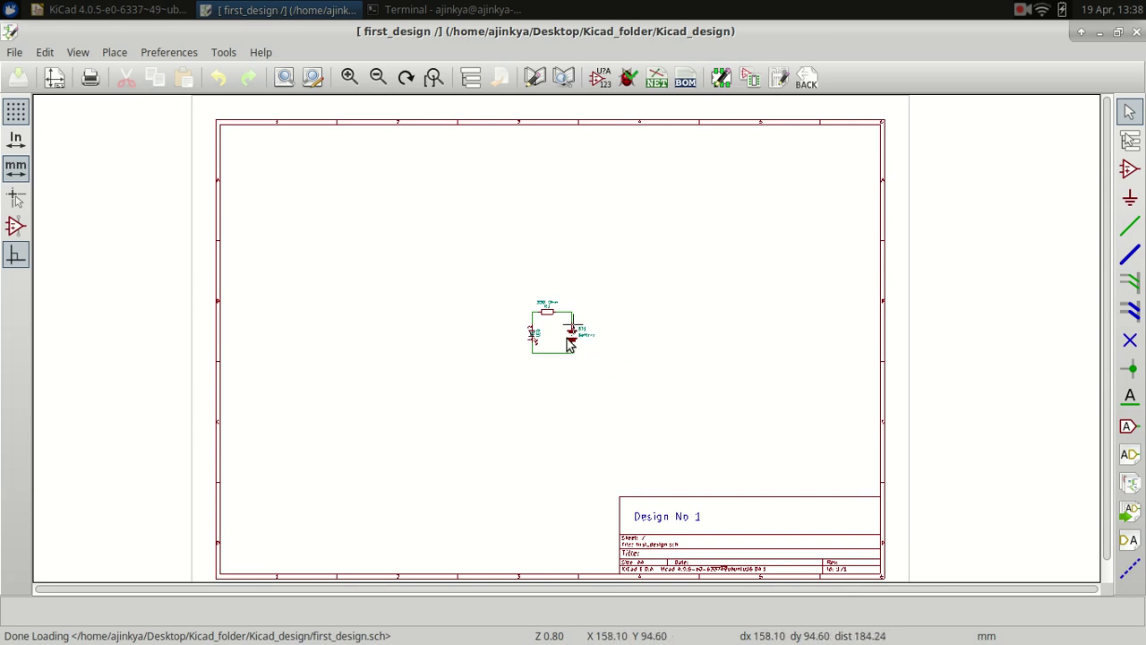
# - Run Cvpcb from the schematic editor to associate components with footprints
pyautogui.scroll(1, 574, 333)
pyautogui.scroll(3, 567, 345)
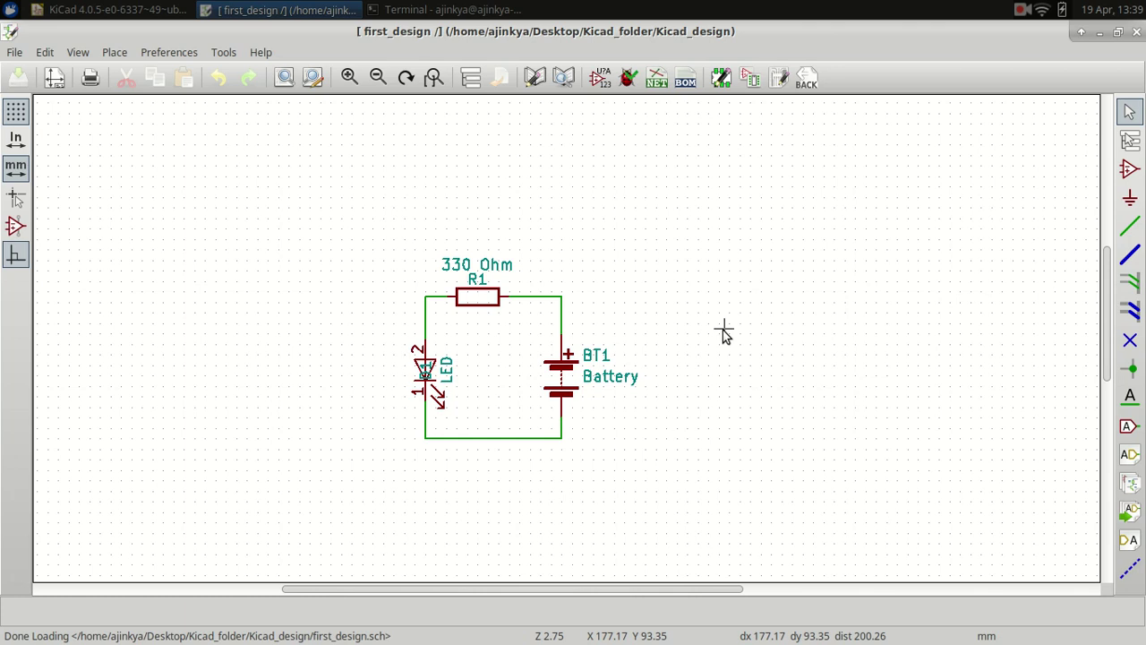
pyautogui.click(752, 80)
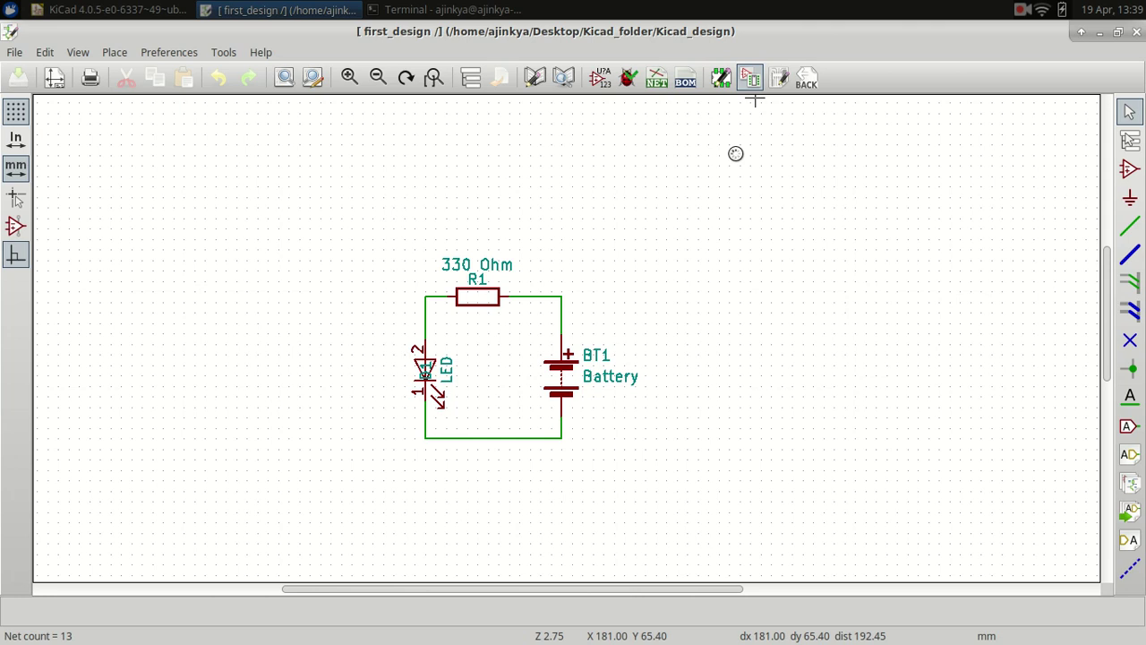
pyautogui.click(1022, 10)
pyautogui.click(1036, 49)
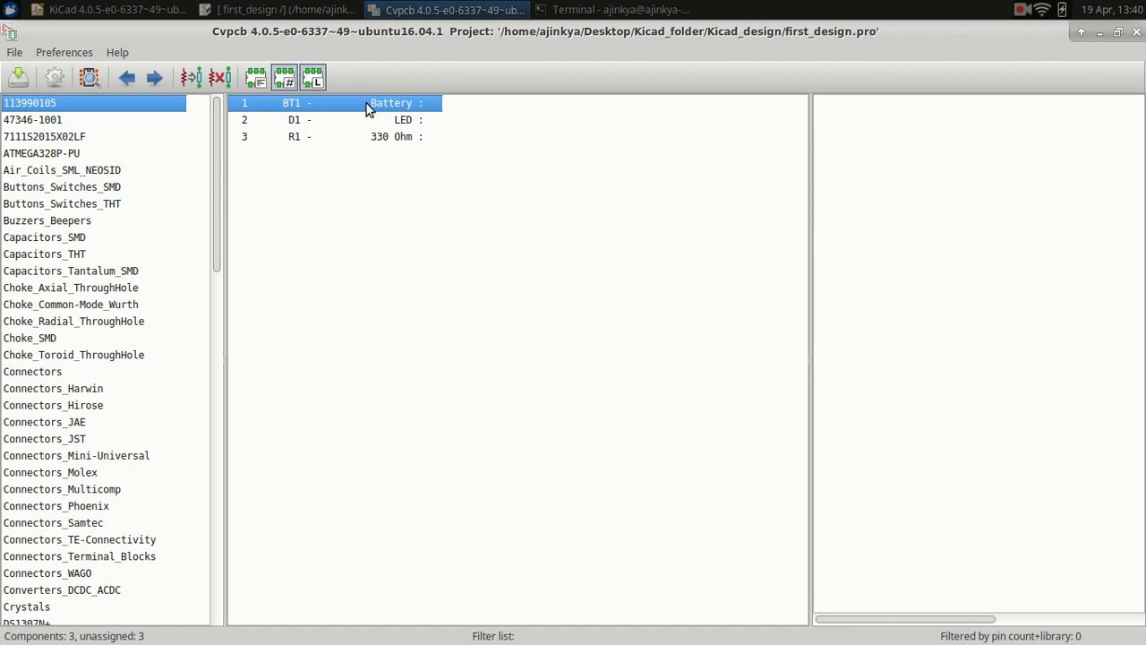
# - Look through the battery BT1, LED D1 and resistor R1 entries in the component list
pyautogui.click(324, 119)
pyautogui.click(309, 136)
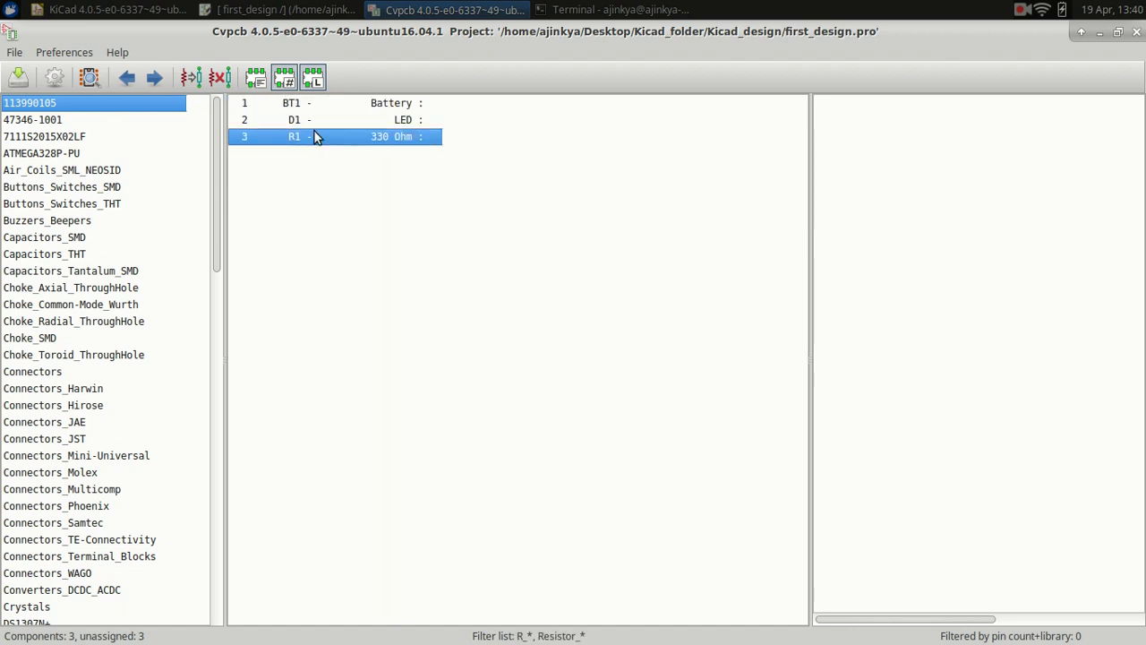
pyautogui.click(389, 103)
pyautogui.click(401, 121)
pyautogui.click(403, 138)
# - Assign the footprint Pin_Header_Straight_1x02_Pitch2.54mm from the Pin_Headers library to the battery BT1
pyautogui.click(397, 106)
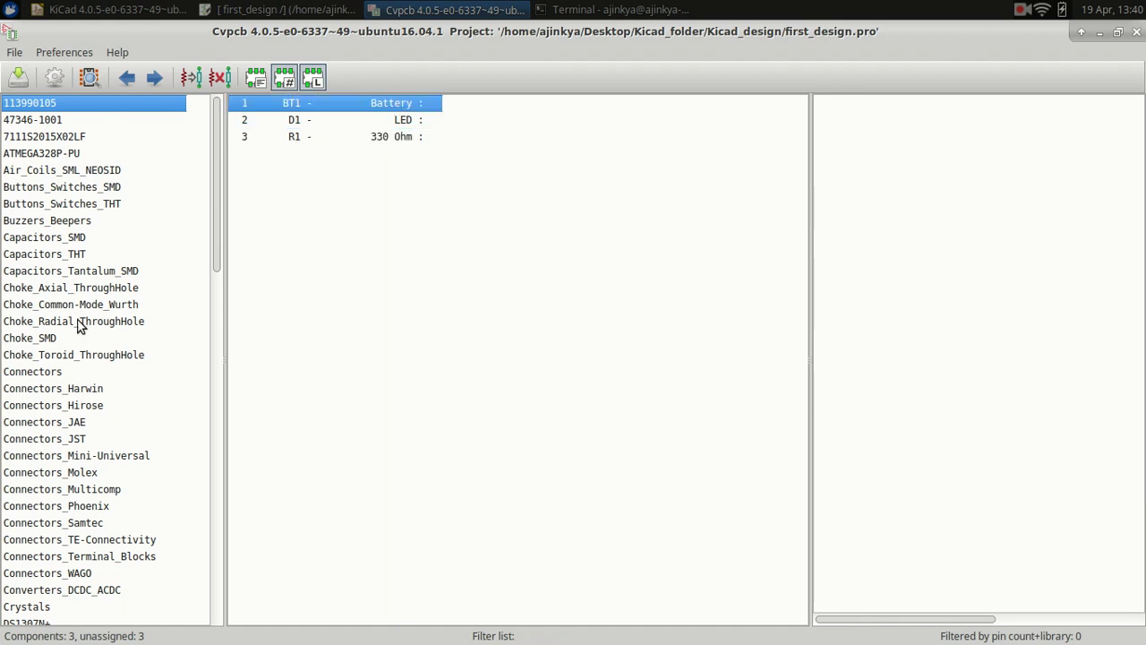
pyautogui.scroll(-6, 77, 325)
pyautogui.scroll(-13, 77, 325)
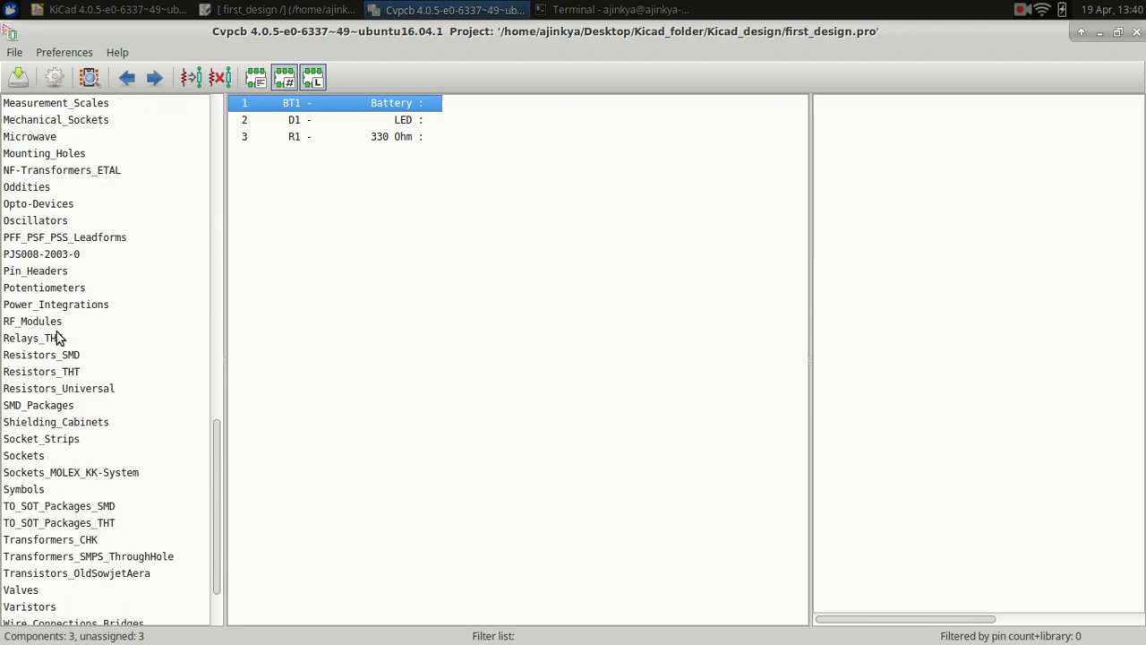
pyautogui.click(38, 274)
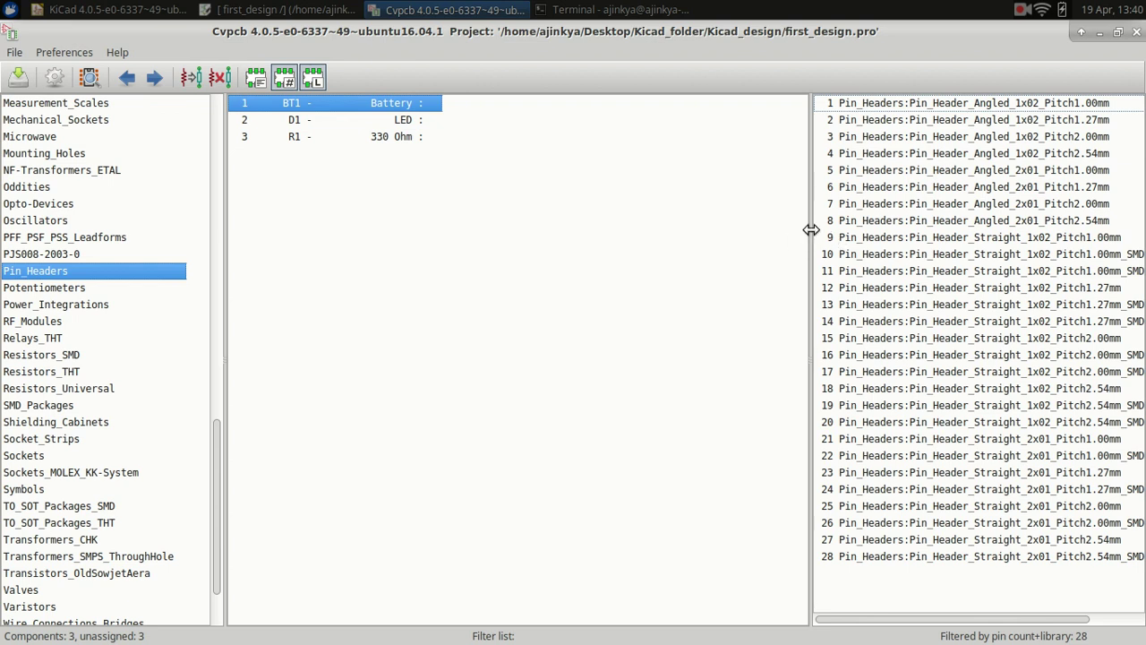
pyautogui.moveTo(811, 229); pyautogui.dragTo(675, 259)
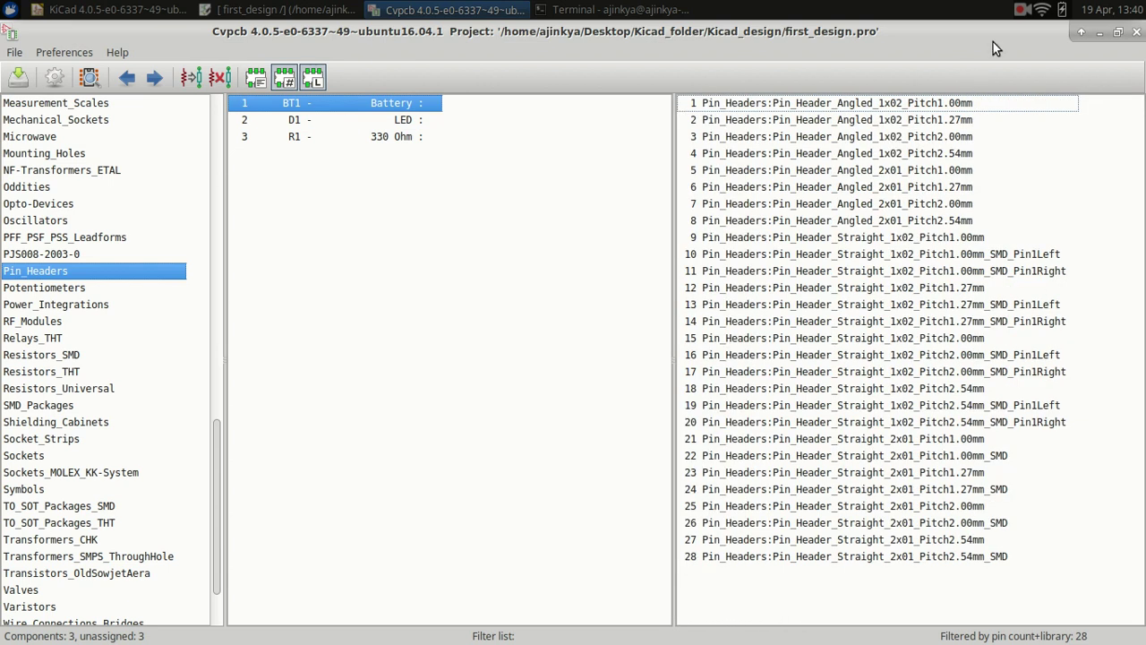
pyautogui.click(1028, 10)
pyautogui.click(1039, 47)
pyautogui.click(911, 398)
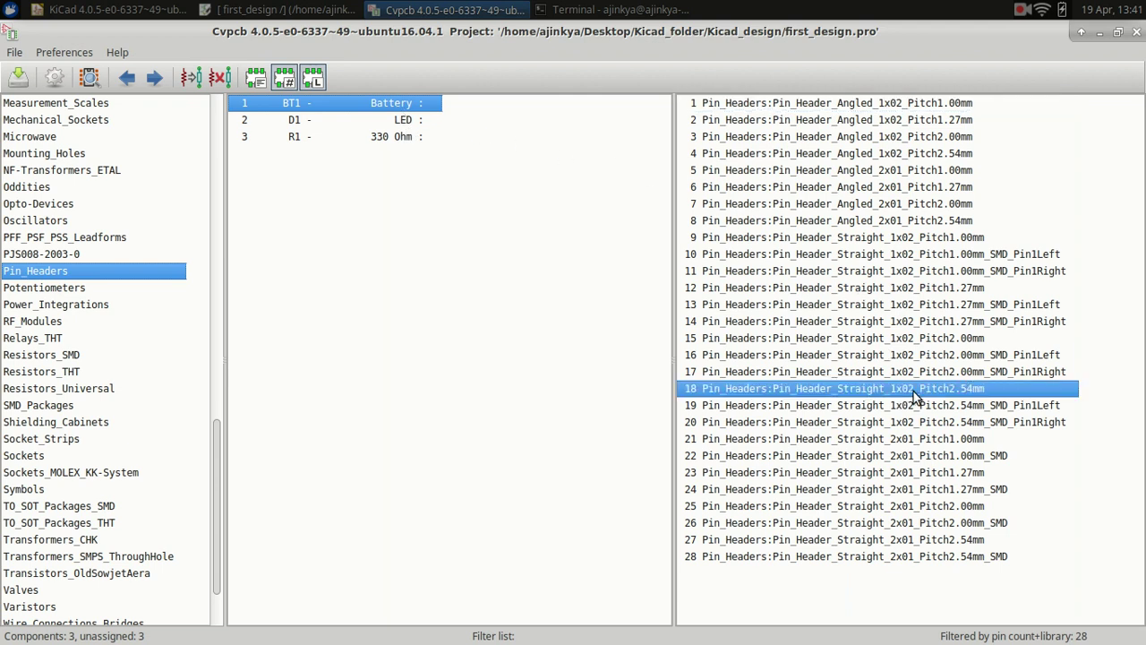
pyautogui.doubleClick(970, 397)
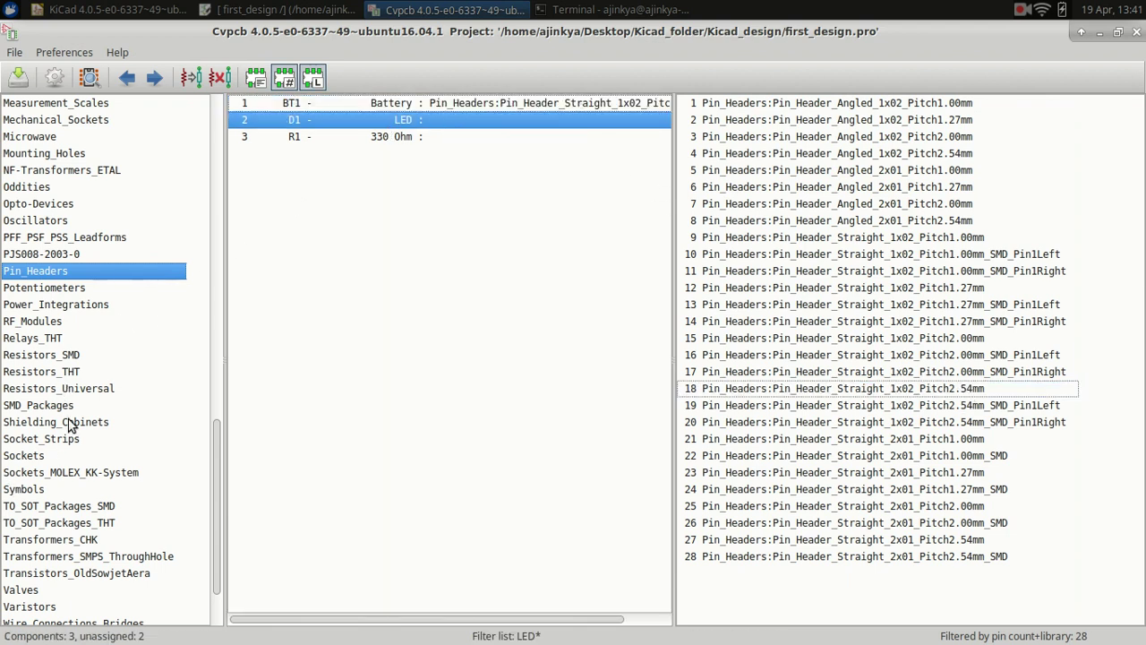
# - List the footprints of the LEDs library for the LED D1 and look through them
pyautogui.scroll(-2, 70, 424)
pyautogui.scroll(6, 69, 424)
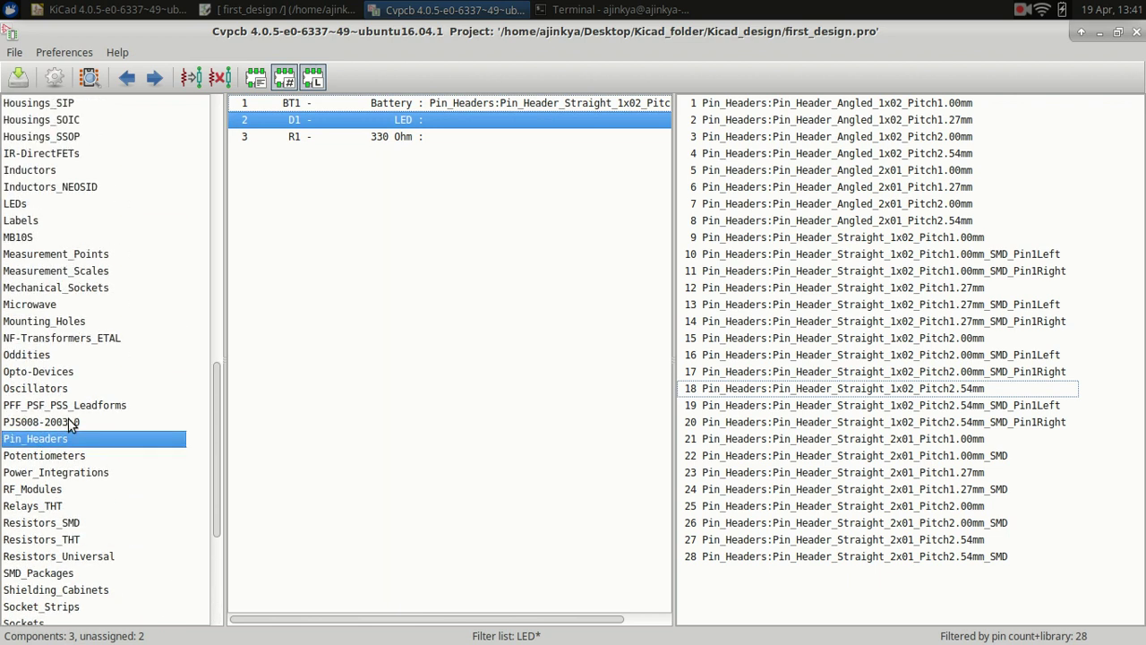
pyautogui.click(16, 206)
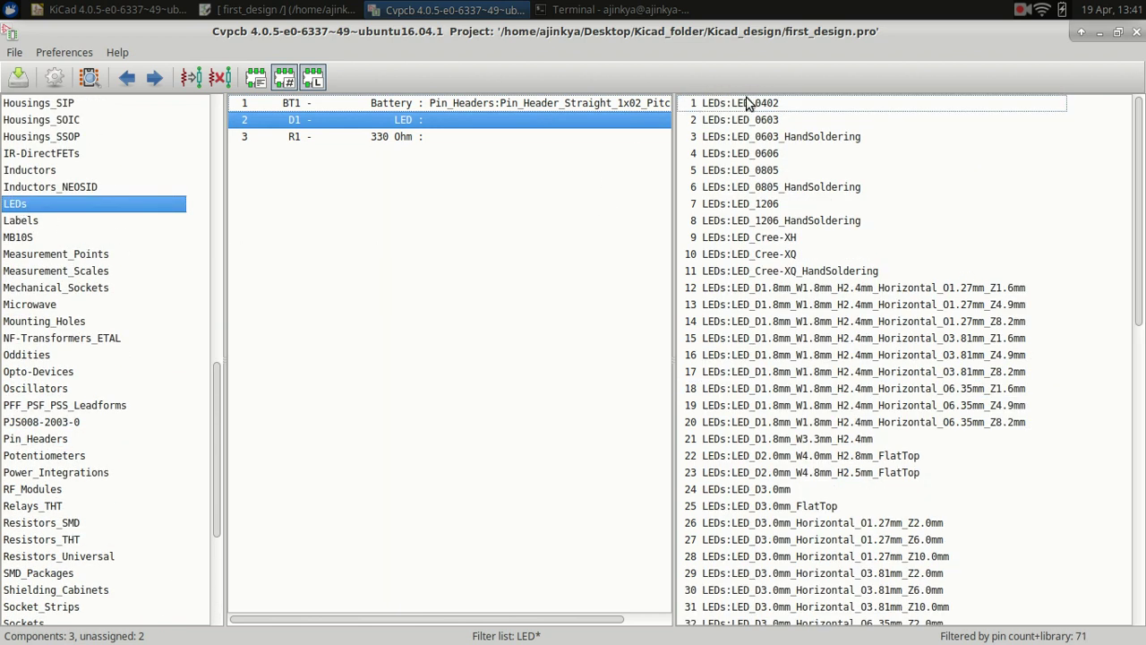
pyautogui.scroll(-5, 768, 382)
pyautogui.scroll(-8, 767, 382)
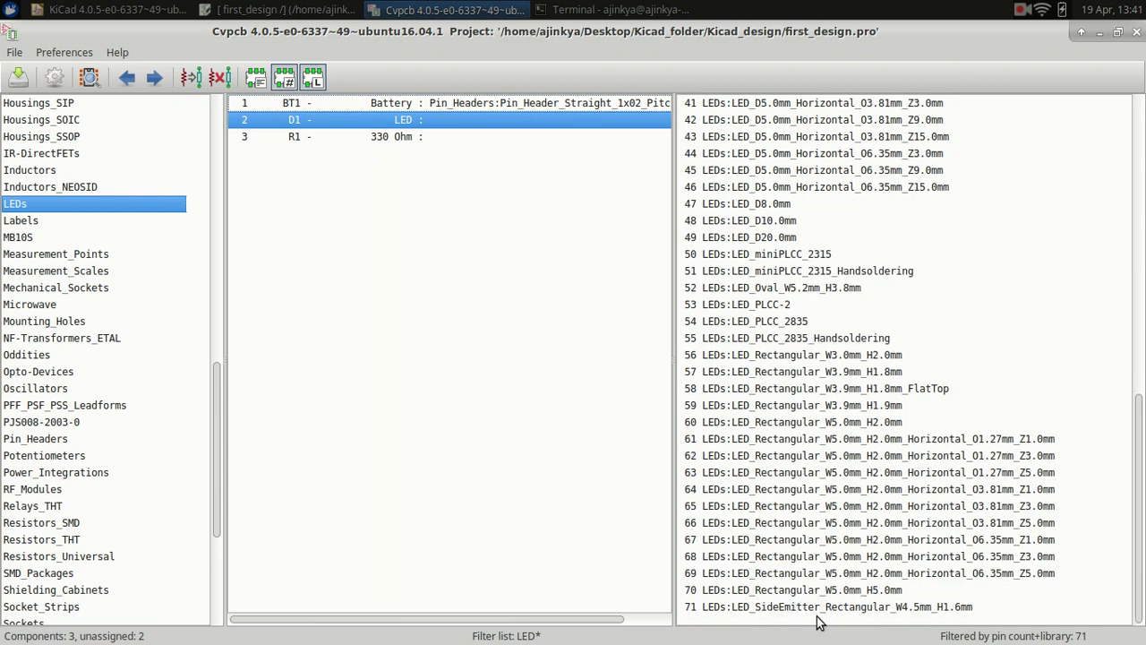
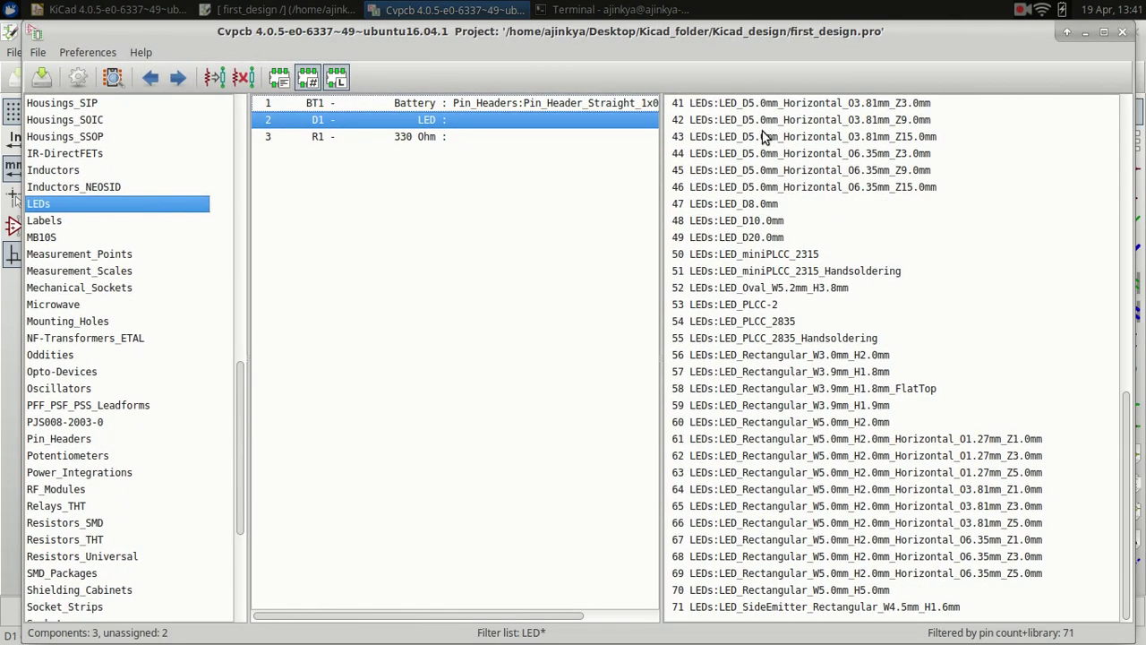
# - Arrange the Cvpcb window beside the schematic and resize its columns so the component names are readable
pyautogui.moveTo(663, 281); pyautogui.dragTo(508, 307)
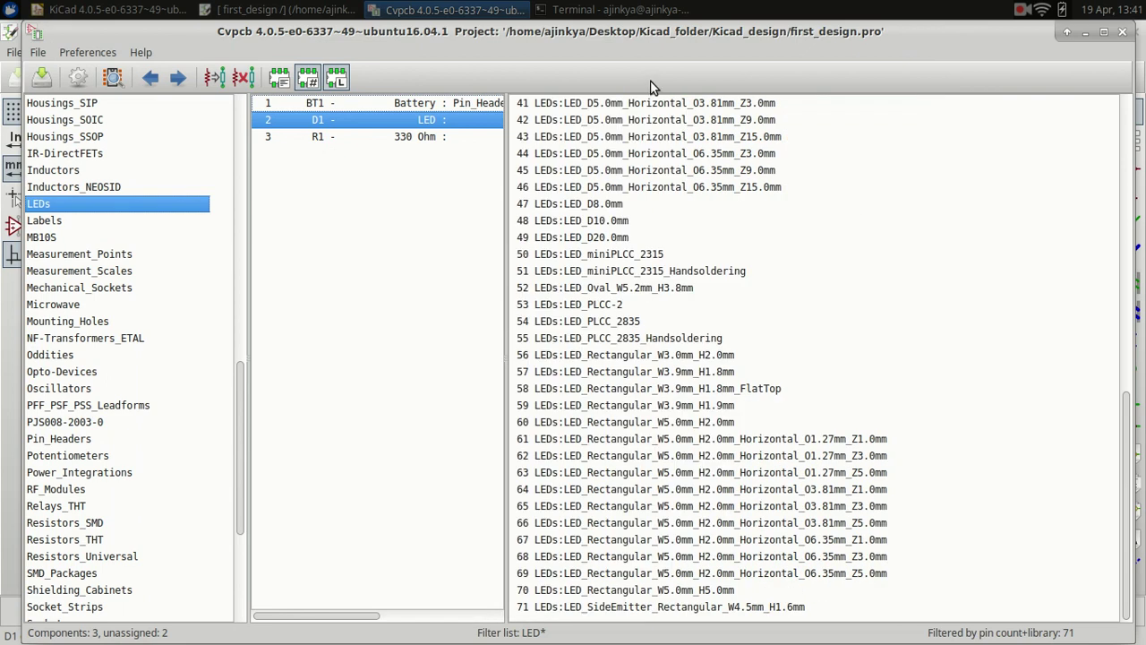
pyautogui.doubleClick(671, 31)
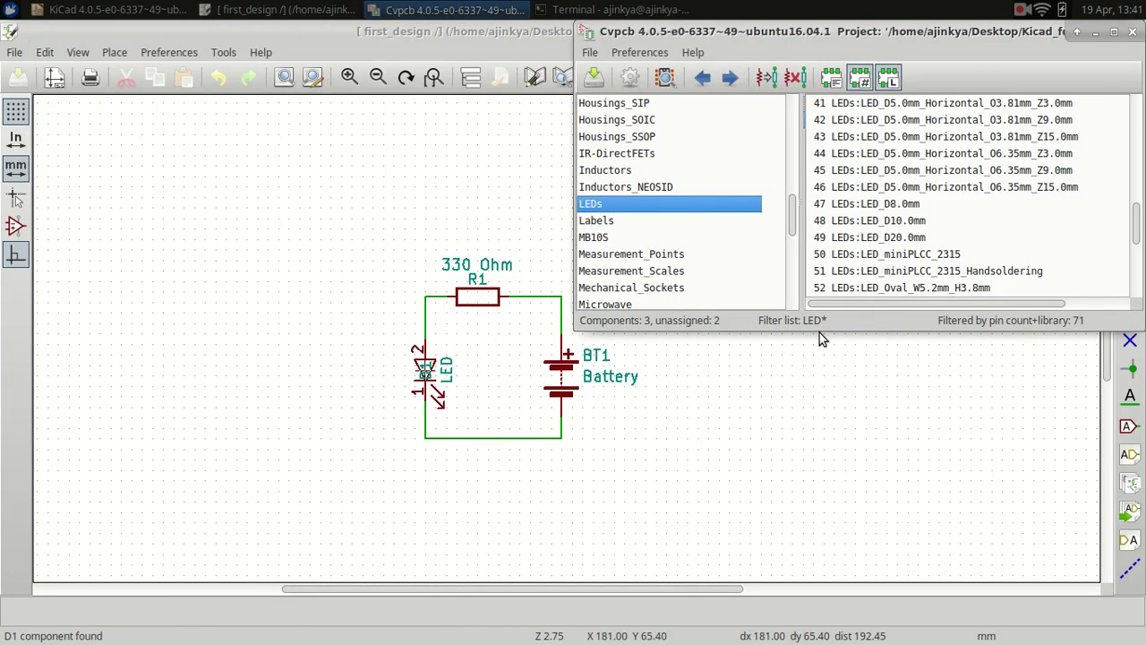
pyautogui.doubleClick(896, 35)
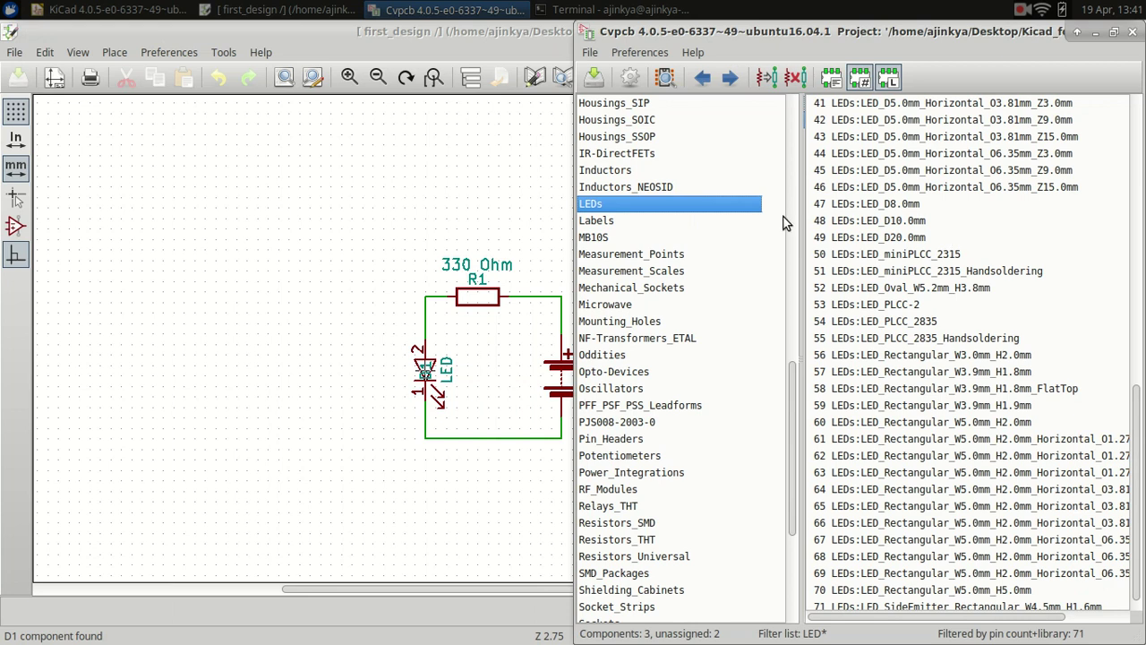
pyautogui.moveTo(799, 213); pyautogui.dragTo(704, 218)
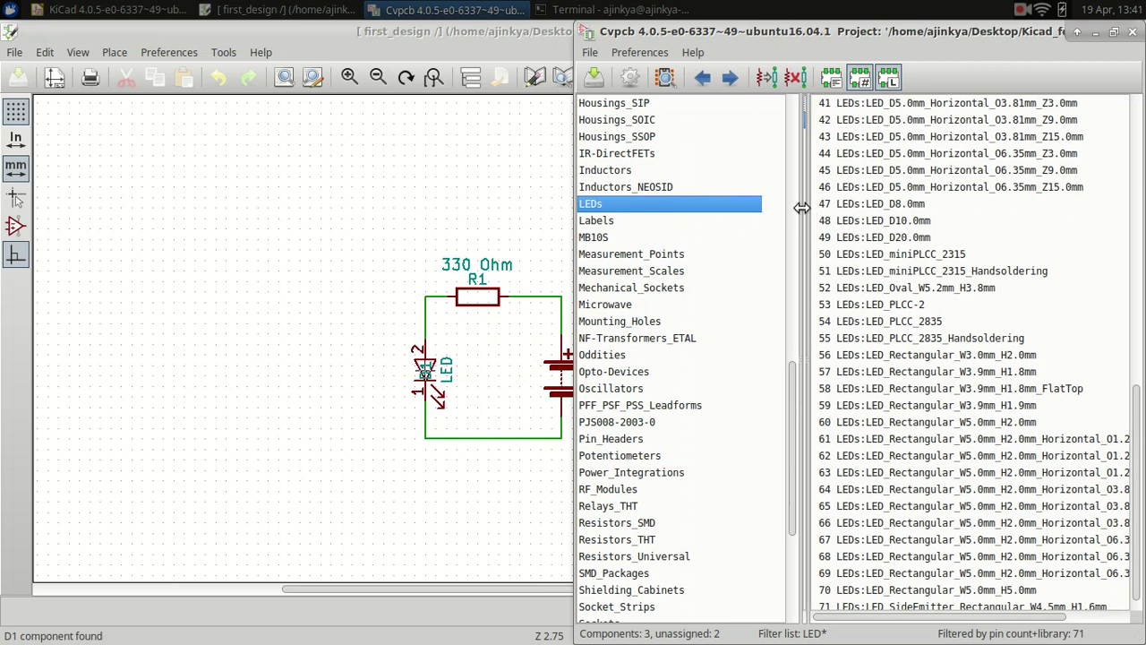
pyautogui.moveTo(801, 212); pyautogui.dragTo(708, 219)
pyautogui.moveTo(809, 189); pyautogui.dragTo(869, 224)
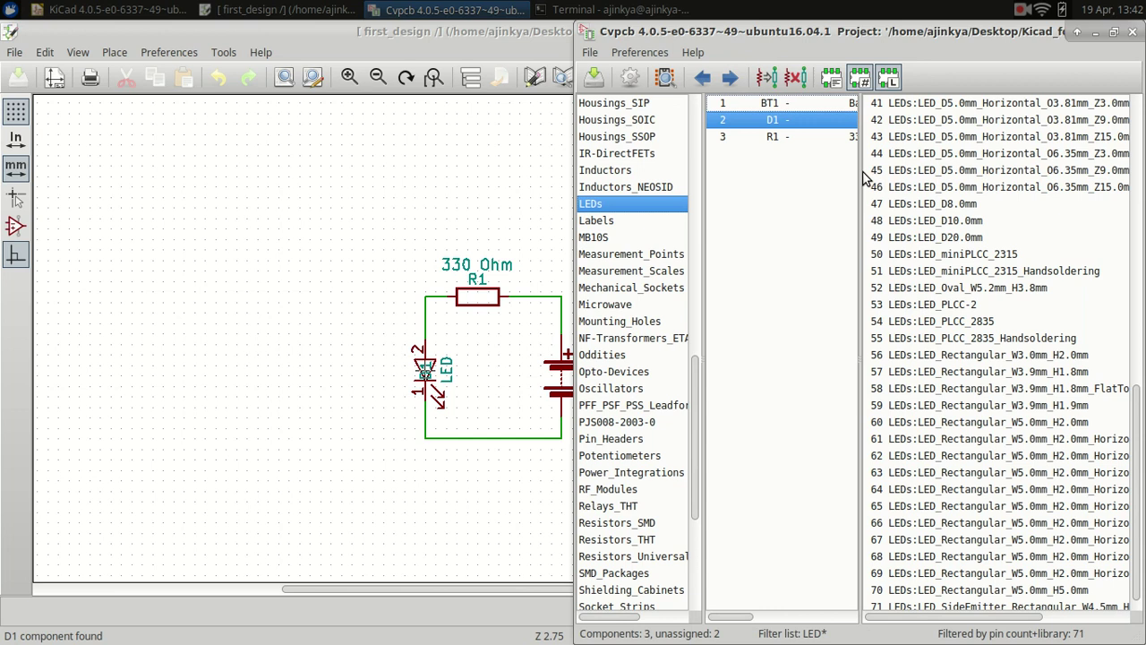
pyautogui.moveTo(863, 176); pyautogui.dragTo(937, 172)
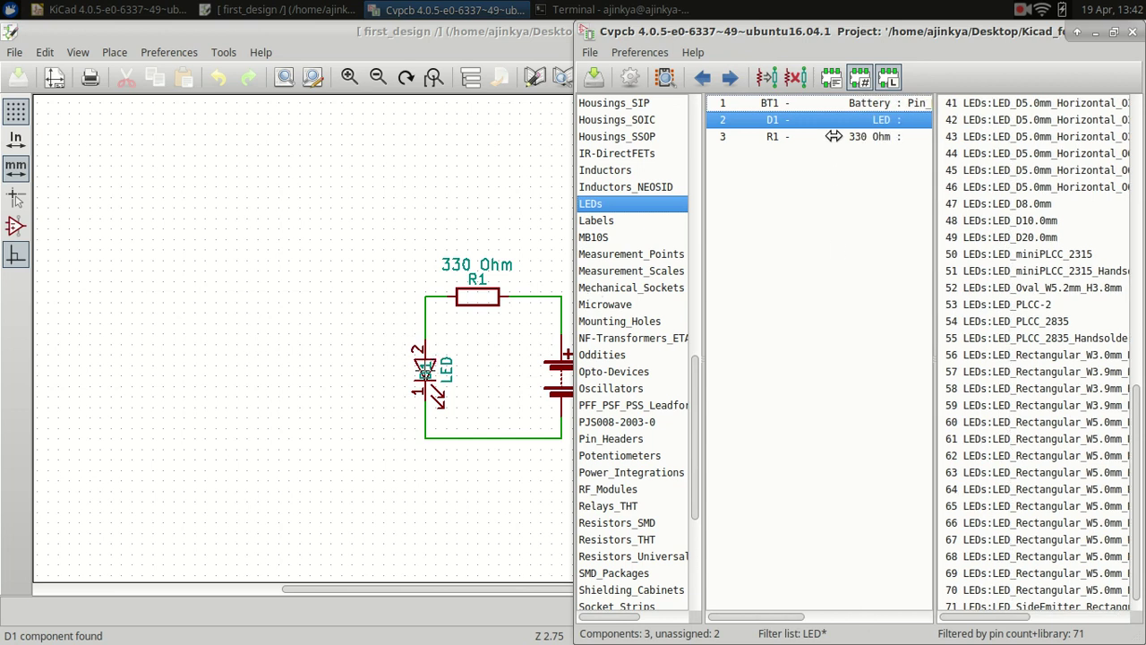
# - Select BT1, D1 and R1 in turn to locate each in the schematic, then reselect the LED D1
pyautogui.click(863, 104)
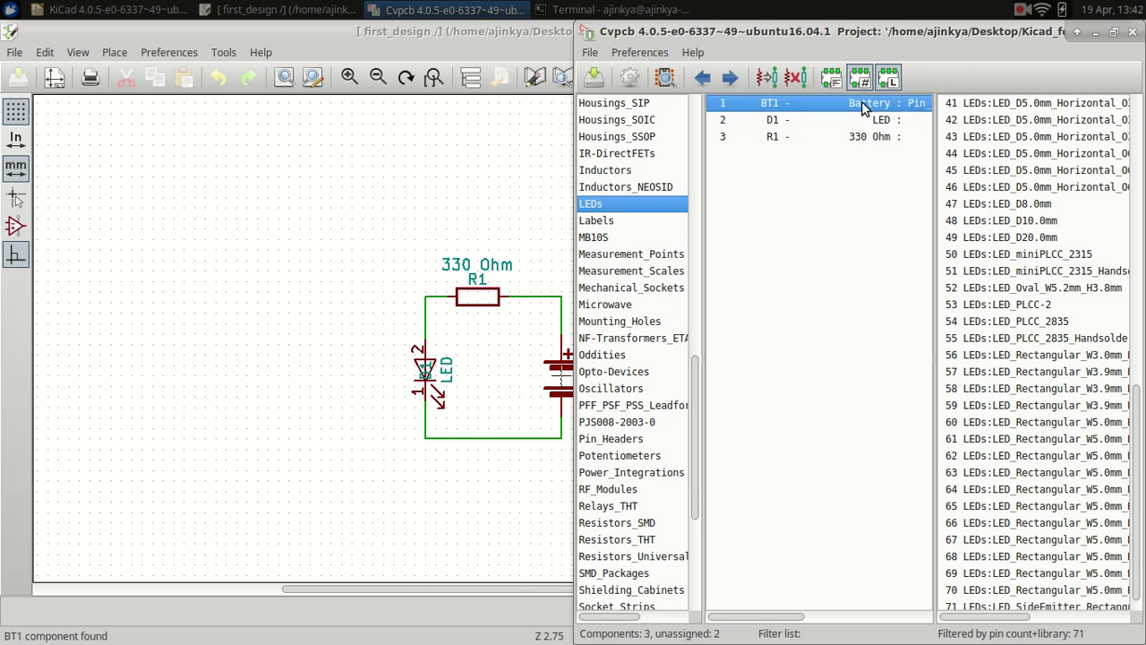
pyautogui.click(867, 119)
pyautogui.click(871, 136)
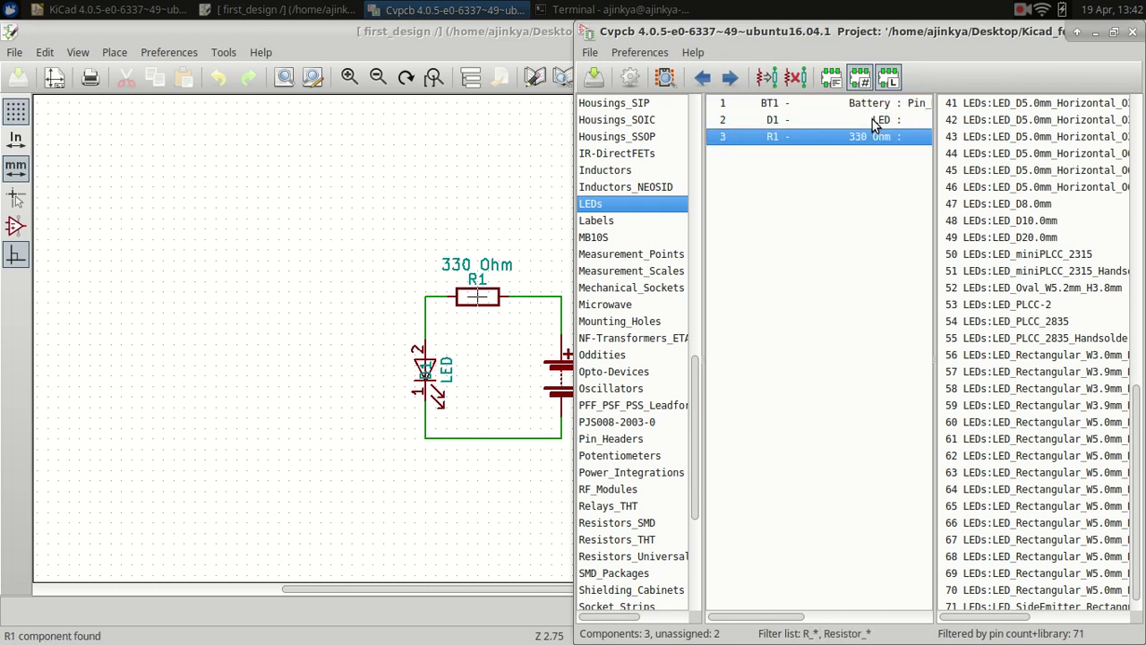
pyautogui.click(877, 120)
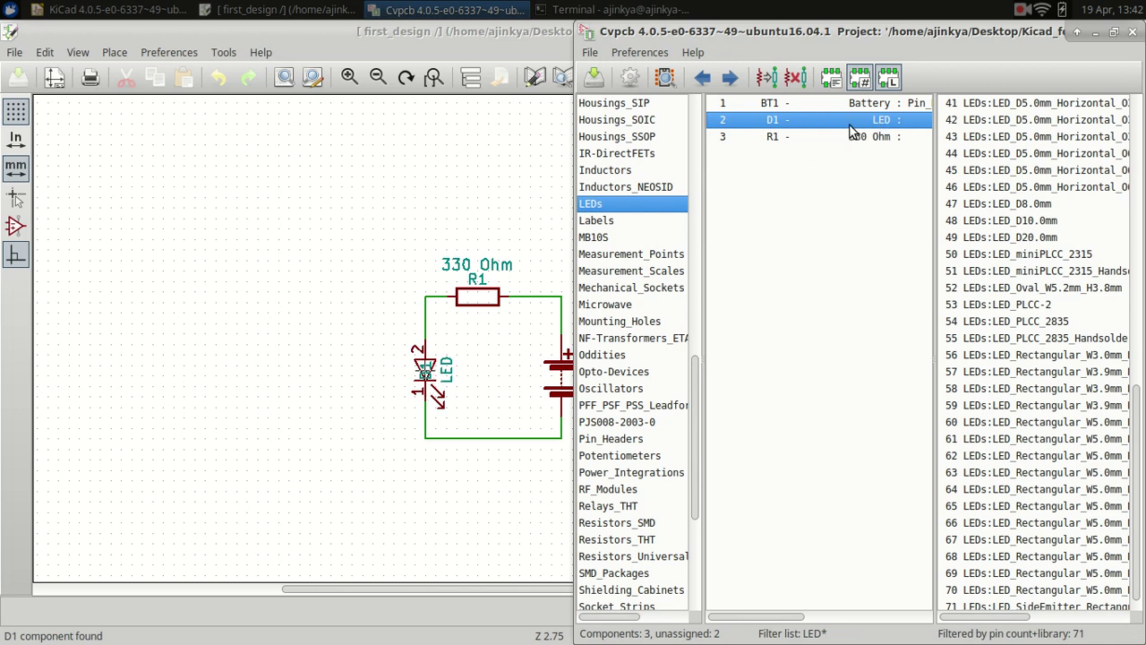
# - Preview the LED_D8.0mm footprint for D1 and place the preview window beside the footprint list
pyautogui.click(1030, 209)
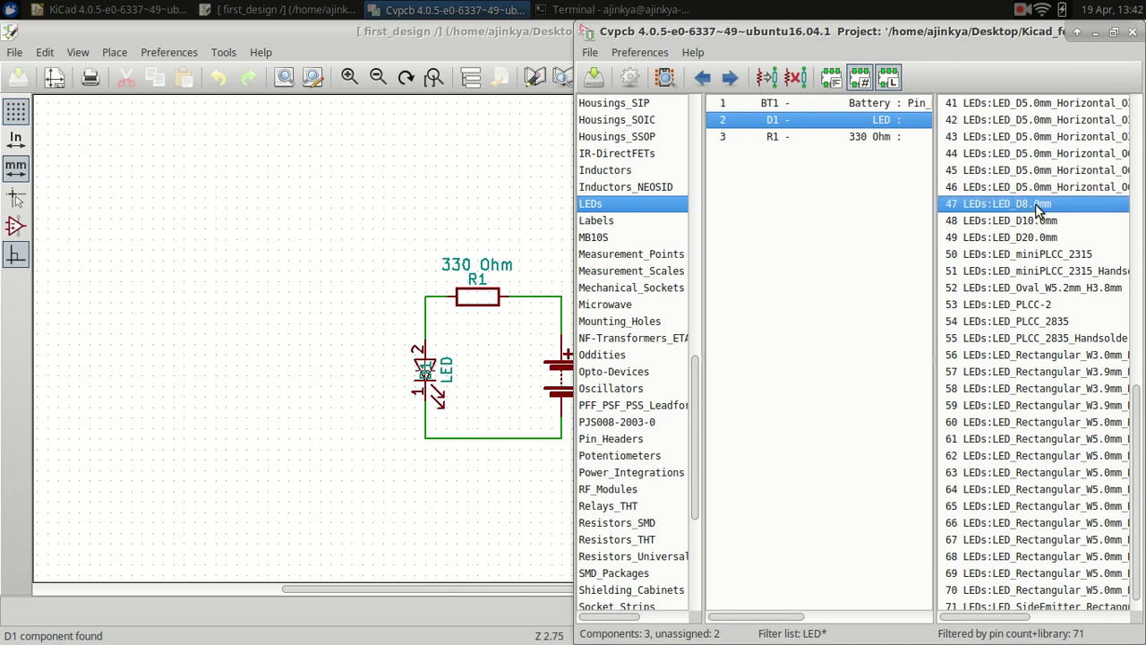
pyautogui.click(666, 81)
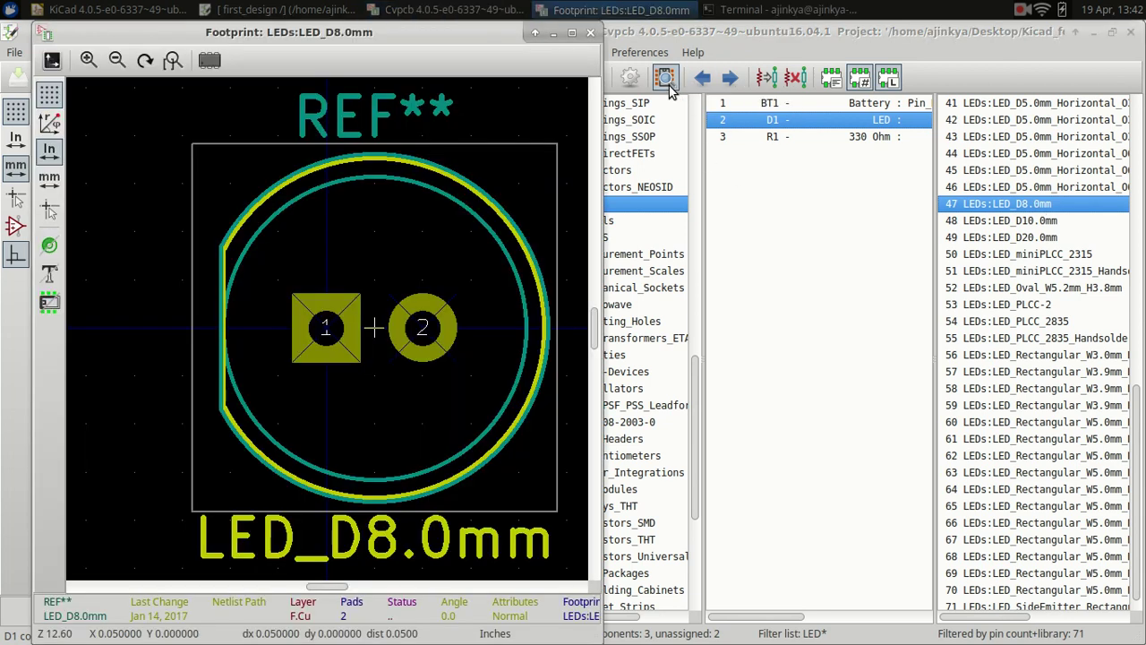
pyautogui.moveTo(352, 49); pyautogui.dragTo(321, 48)
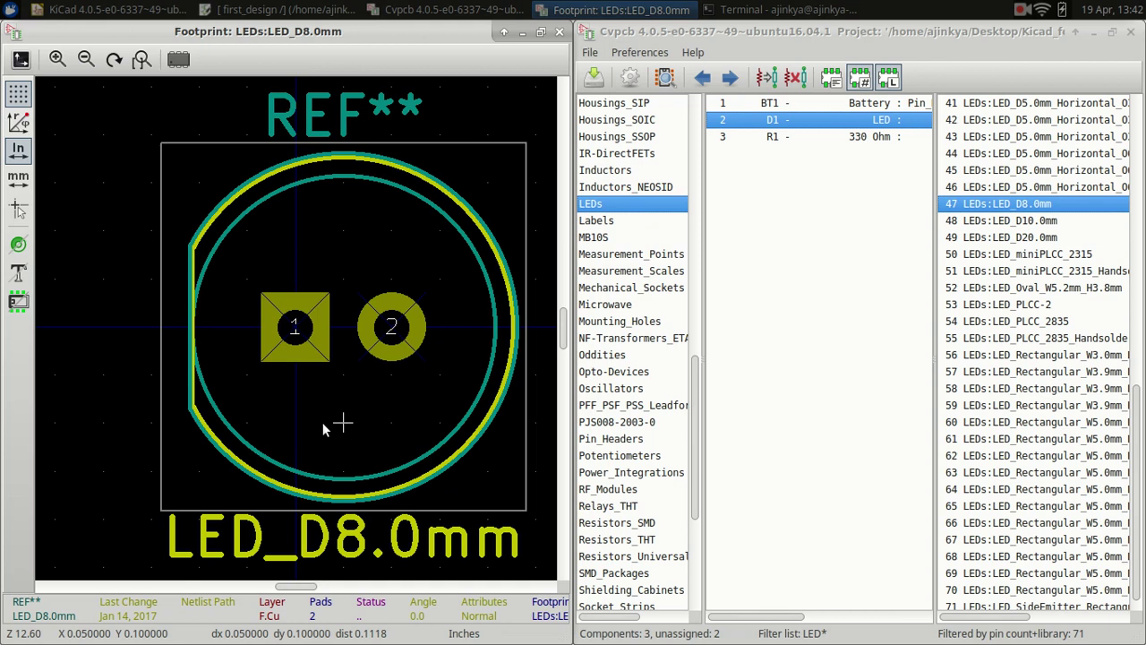
# - Compare previews of various footprints in the LEDs library, such as horizontal, LED_0606 and LED_D3.0mm_FlatTop, ending on LED_D3.0mm
pyautogui.click(1036, 153)
pyautogui.click(1033, 270)
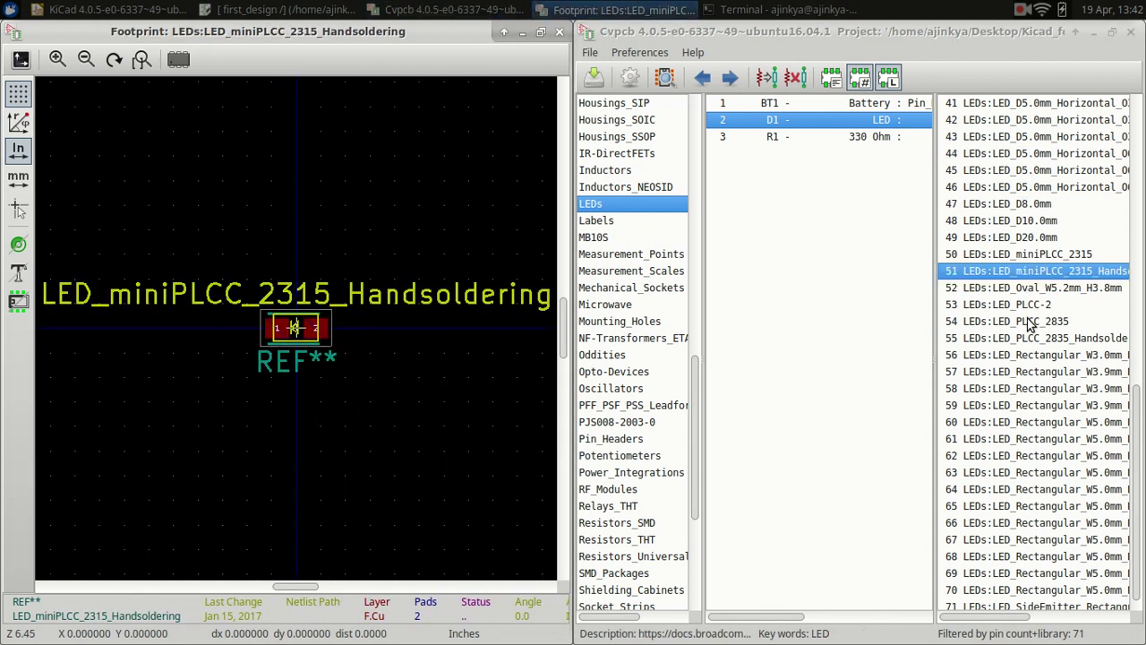
pyautogui.click(1027, 358)
pyautogui.click(1025, 491)
pyautogui.click(1023, 153)
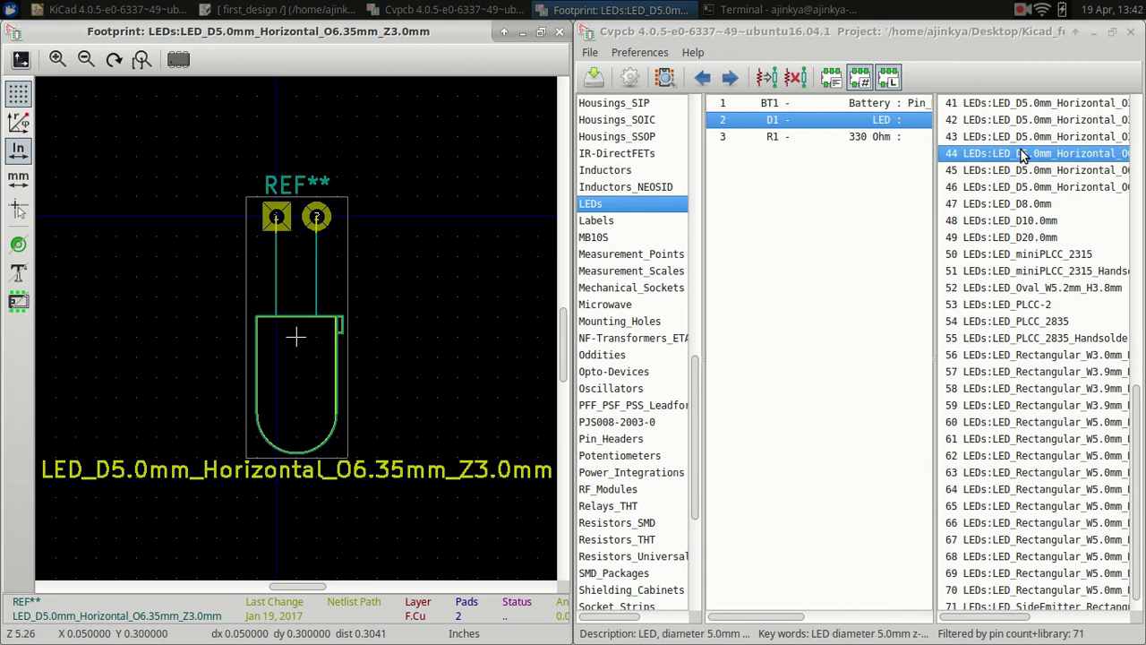
pyautogui.scroll(8, 1022, 153)
pyautogui.click(1020, 153)
pyautogui.scroll(6, 1021, 222)
pyautogui.click(1017, 155)
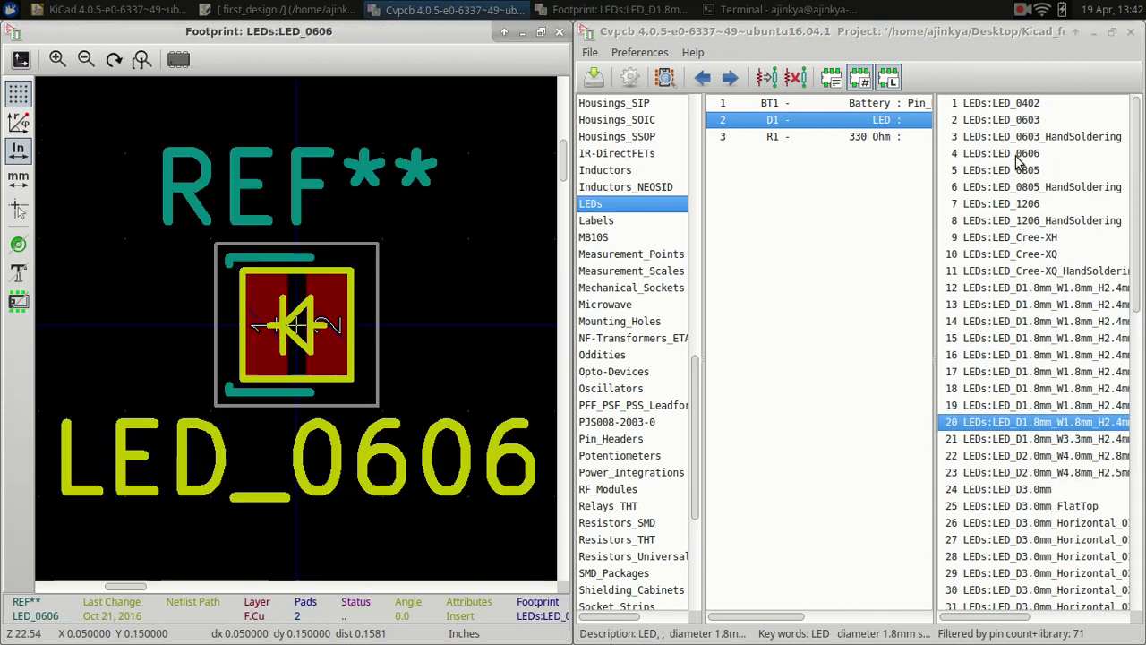
pyautogui.click(1019, 203)
pyautogui.scroll(-6, 1021, 203)
pyautogui.click(1021, 203)
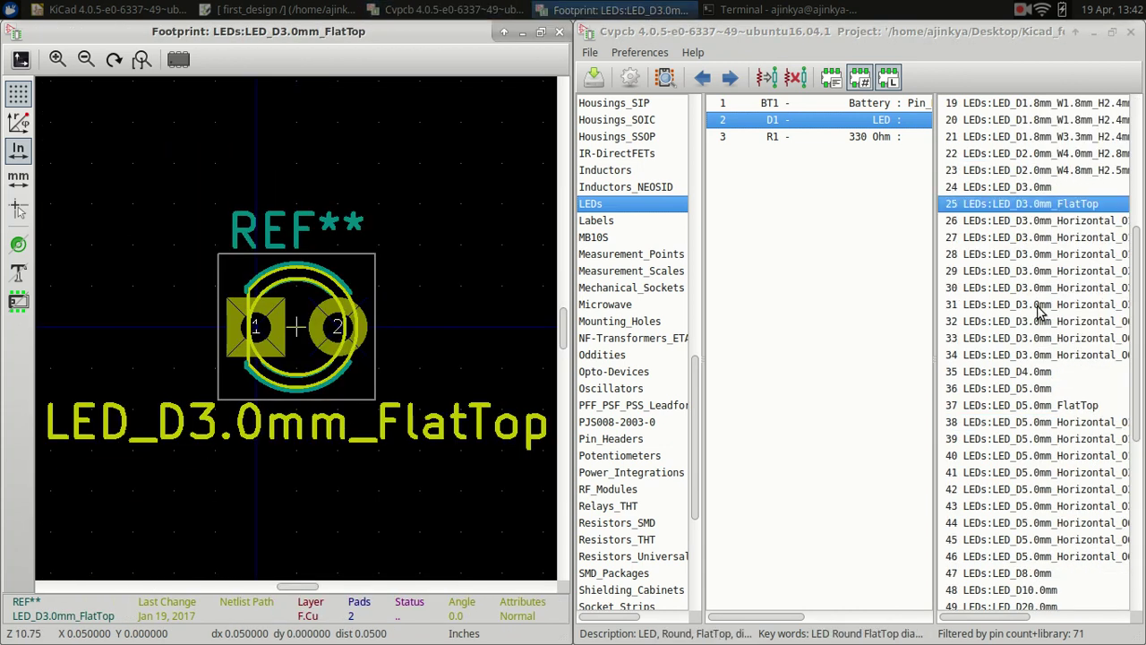
pyautogui.click(1038, 309)
pyautogui.click(1041, 188)
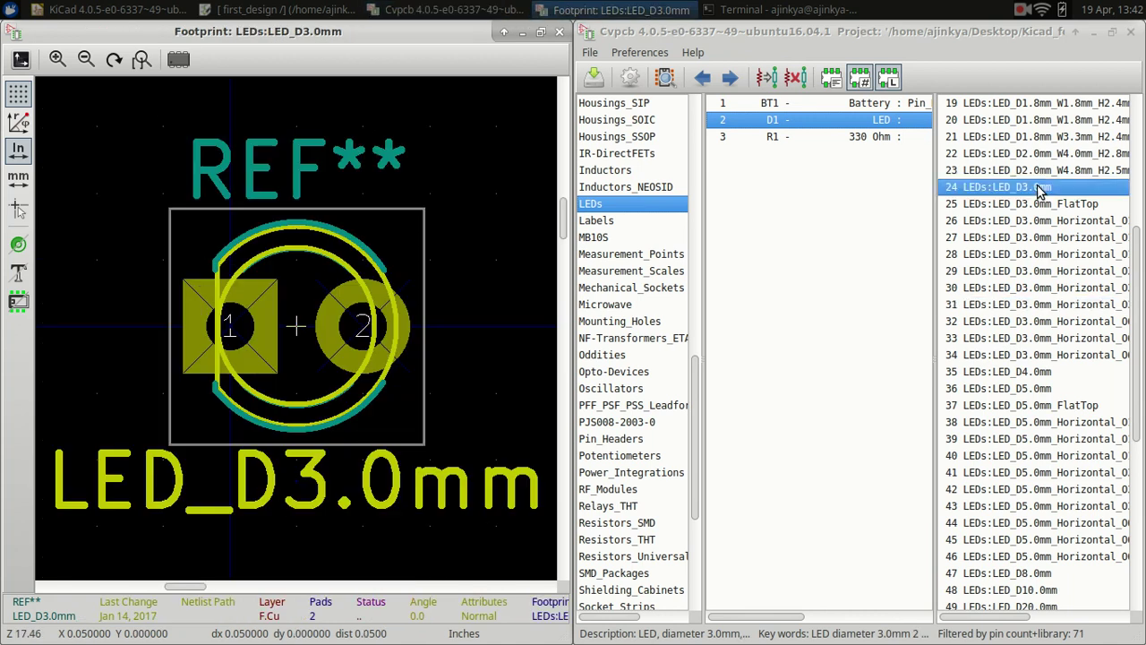
# - Assign the LED_D3.0mm footprint to D1 and list the Resistors_THT library footprints for R1
pyautogui.doubleClick(1039, 188)
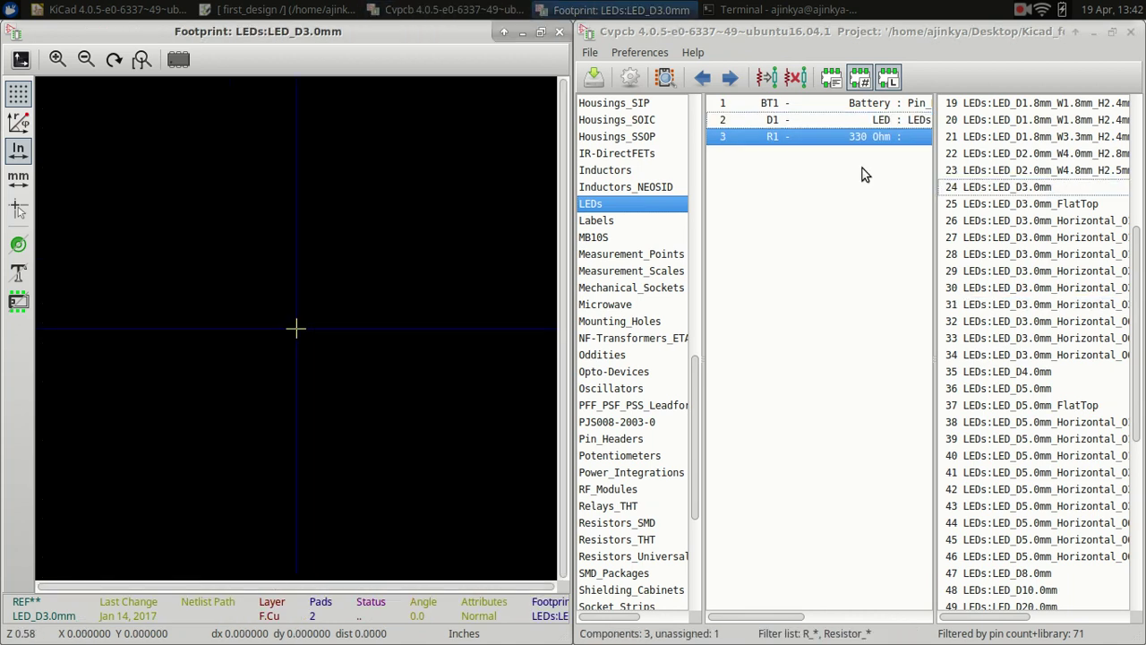
pyautogui.scroll(-5, 596, 409)
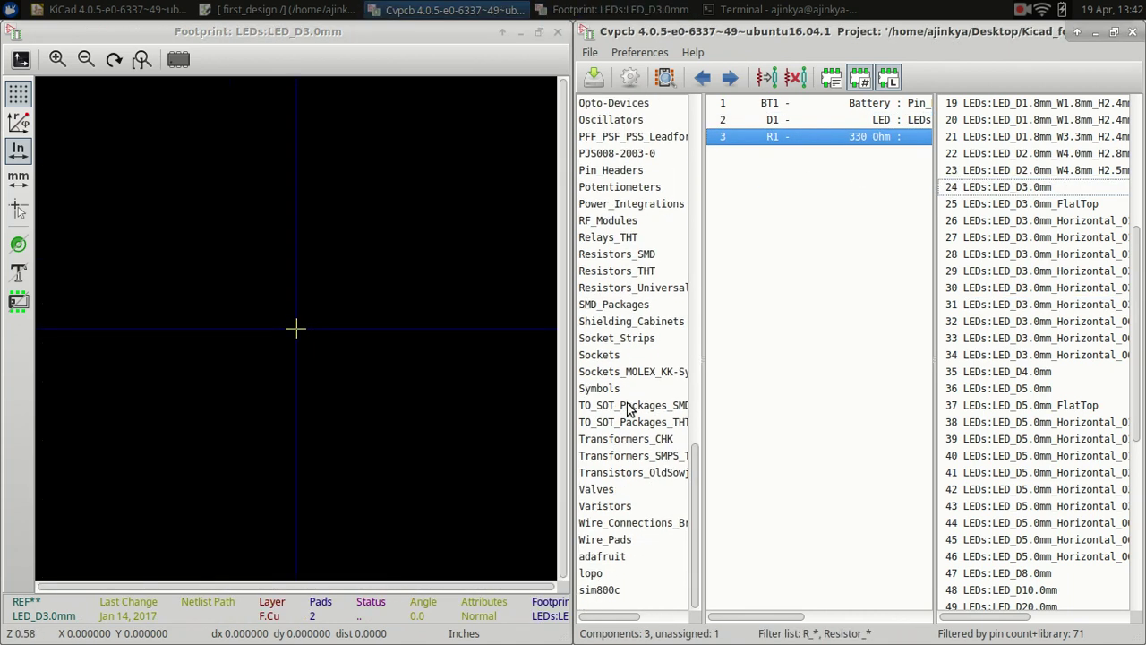
pyautogui.click(627, 271)
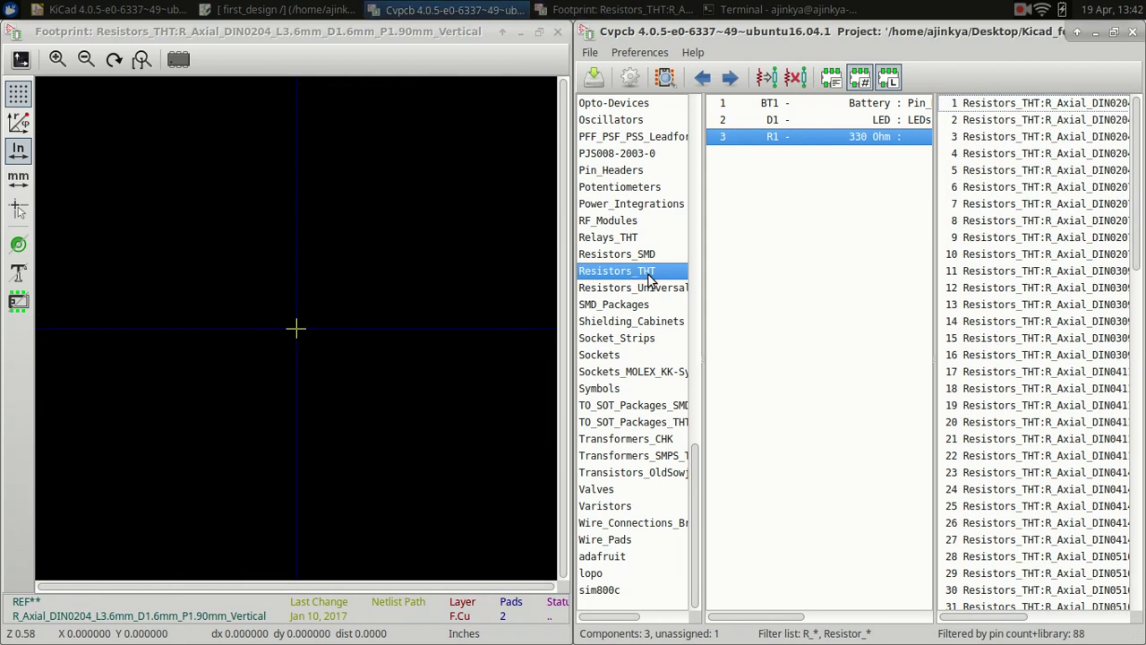
# - Preview several axial resistor footprints and assign R_Axial_DIN0614_L14.3mm_D5.7mm_P25.40mm_Horizontal to R1
pyautogui.click(1001, 187)
pyautogui.click(1017, 371)
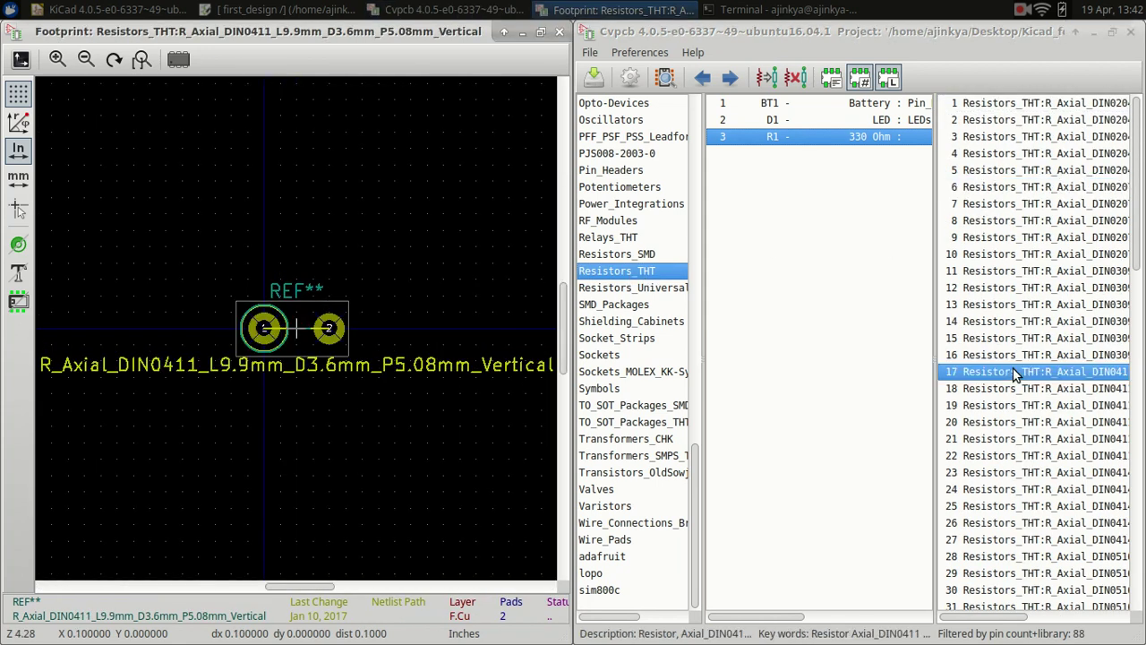
pyautogui.click(1017, 488)
pyautogui.scroll(-7, 1016, 489)
pyautogui.click(1008, 355)
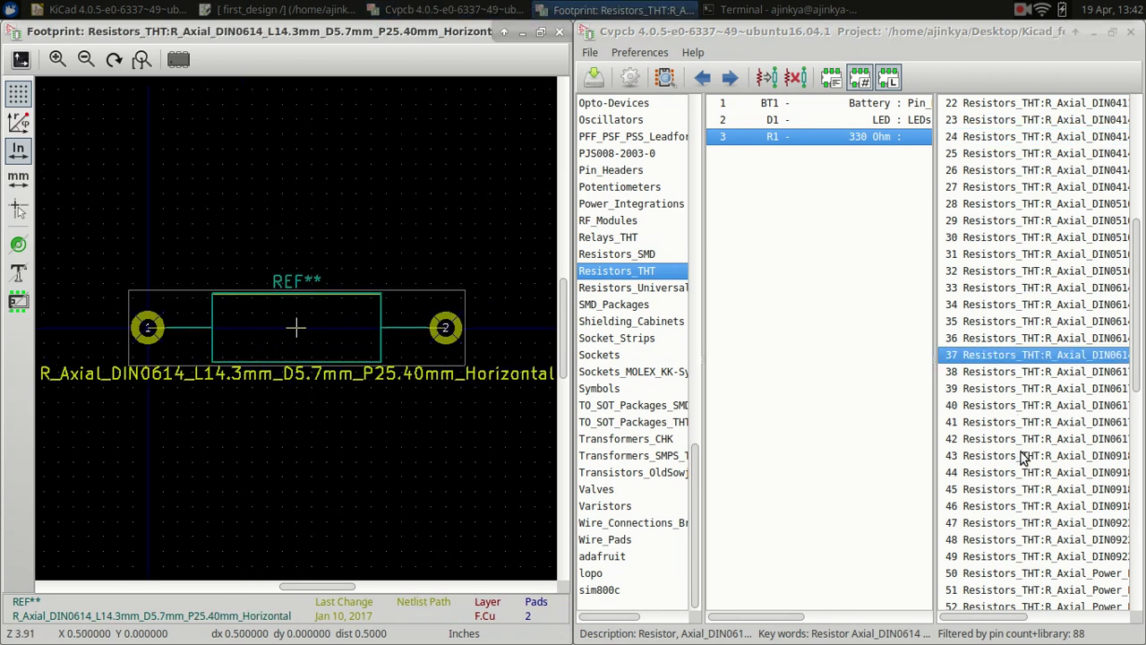
pyautogui.doubleClick(1017, 353)
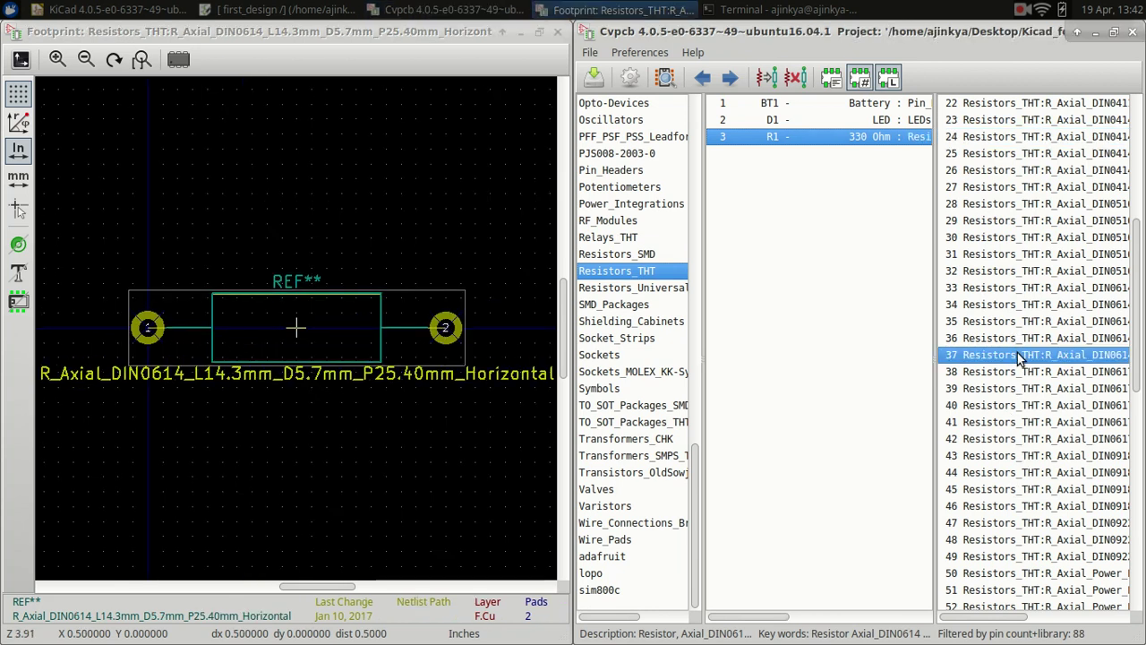
# - Save the footprint associations to the schematic and close the footprint preview and Cvpcb windows
pyautogui.click(593, 78)
pyautogui.click(557, 31)
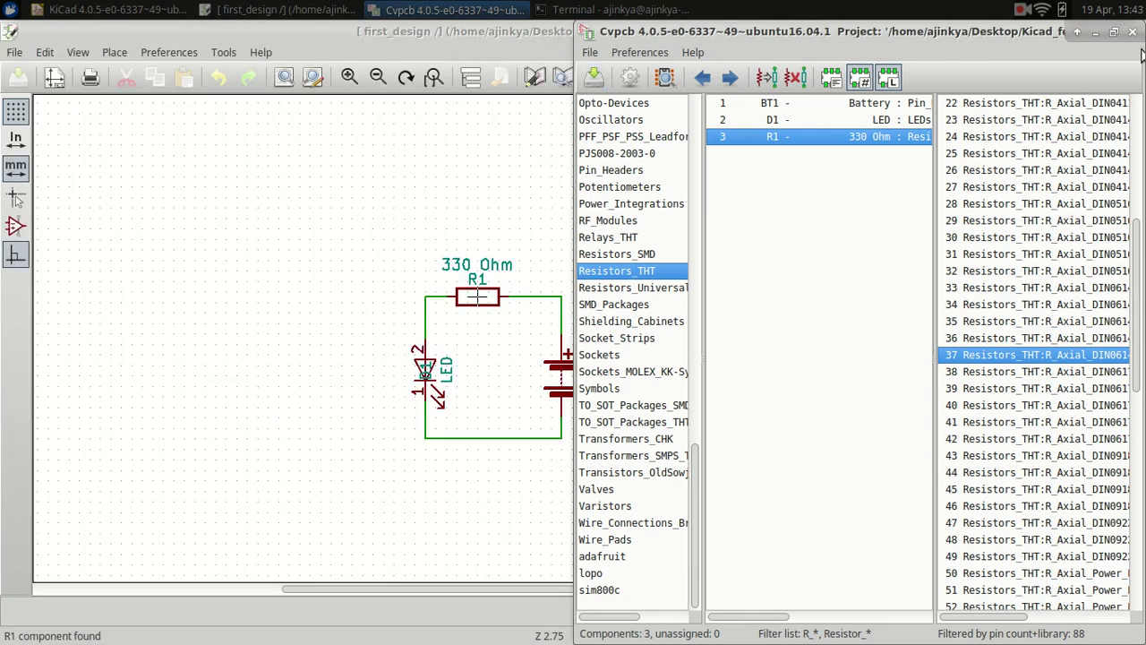
pyautogui.click(1114, 34)
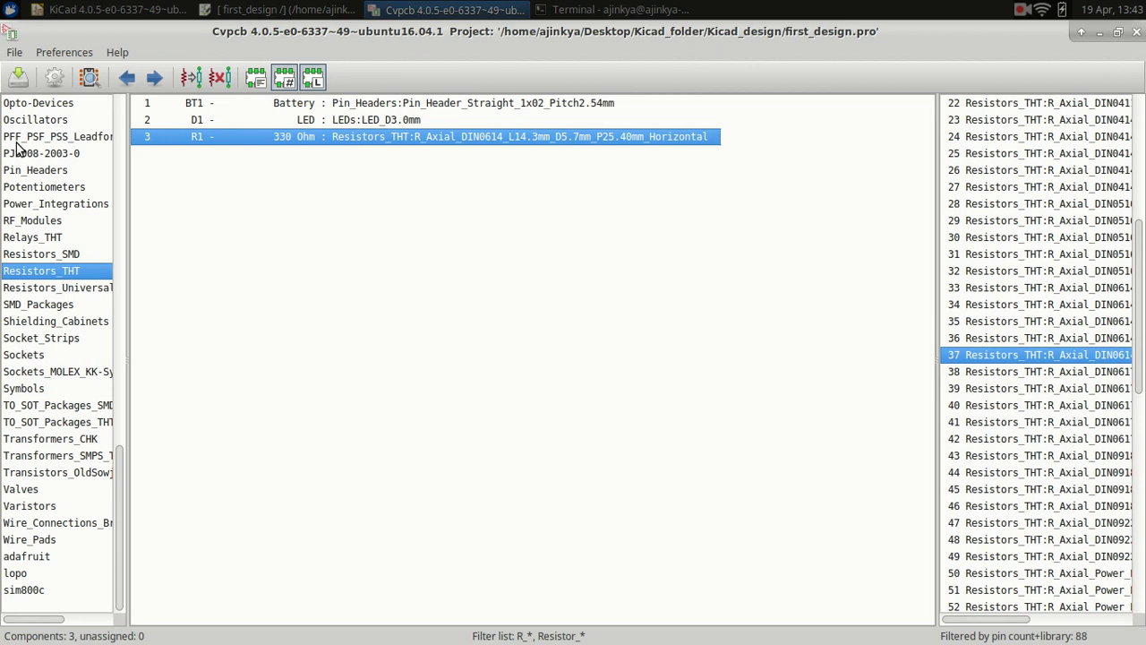
pyautogui.click(17, 79)
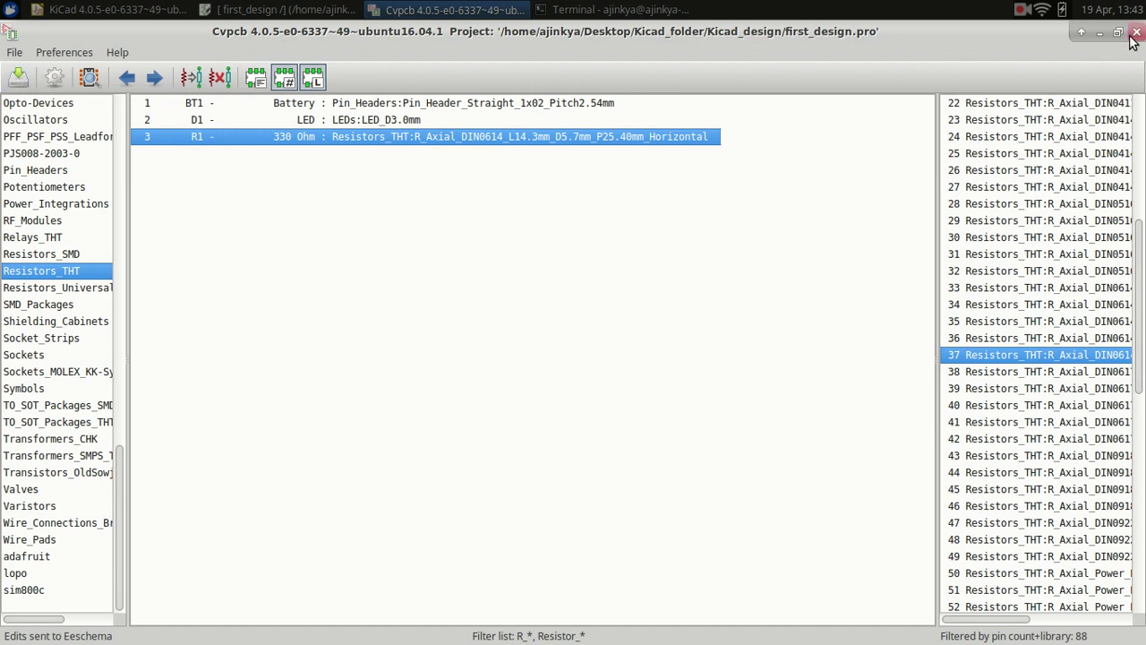
pyautogui.click(1134, 34)
# - Save the schematic and generate the Pcbnew netlist as first_design.net in the Kicad_design folder
pyautogui.click(18, 79)
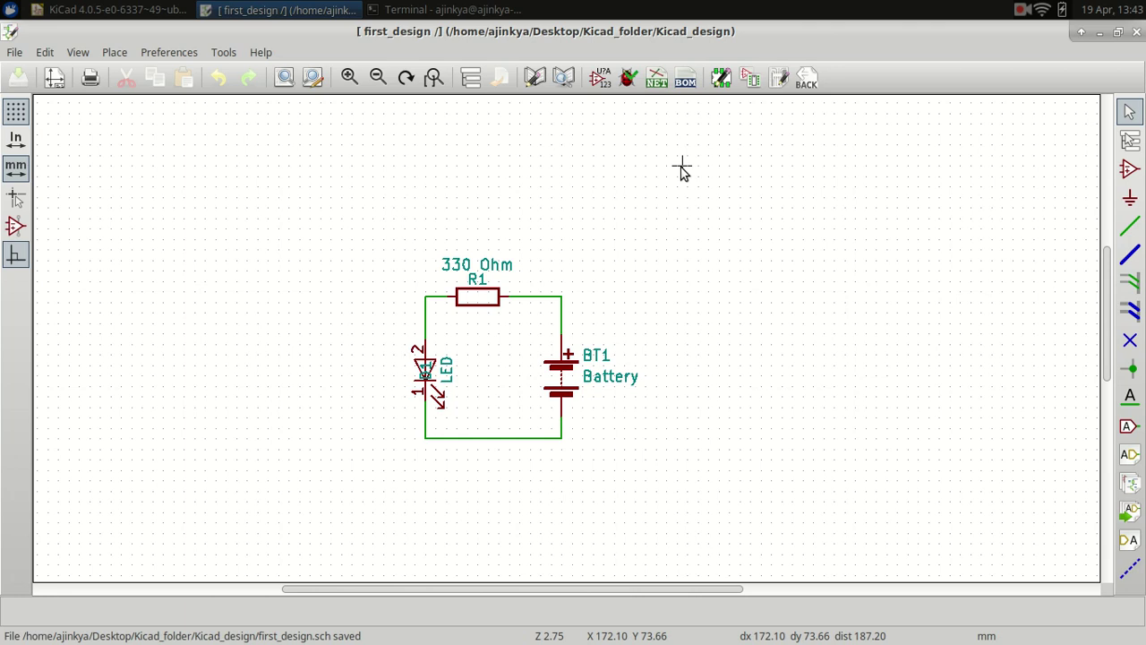
pyautogui.click(657, 80)
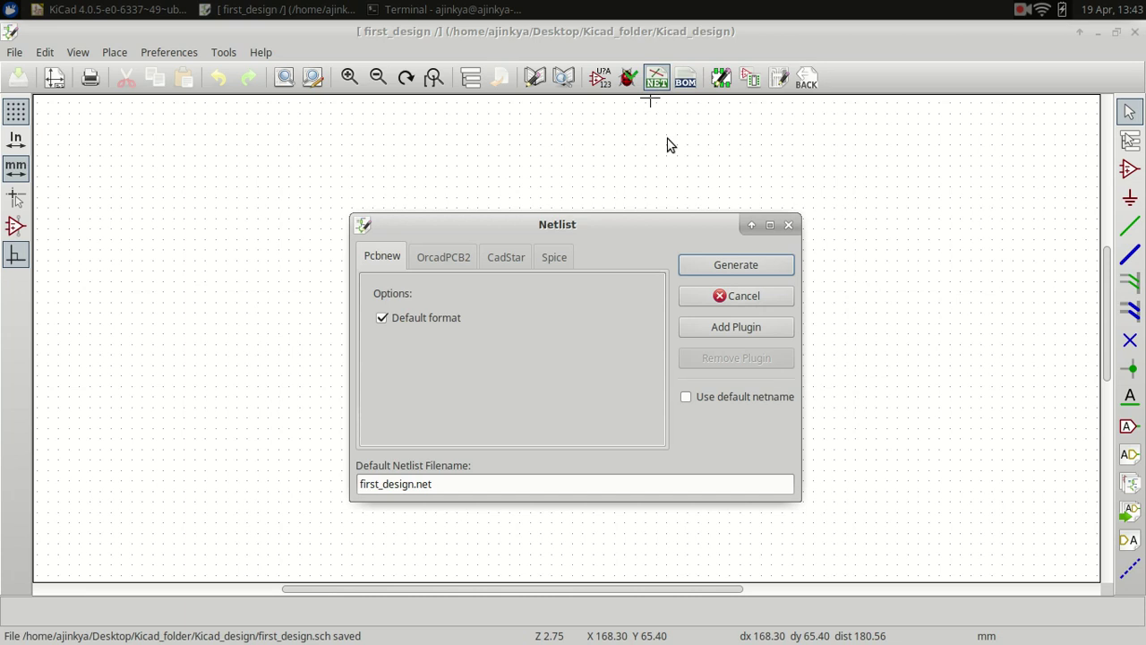
pyautogui.click(703, 267)
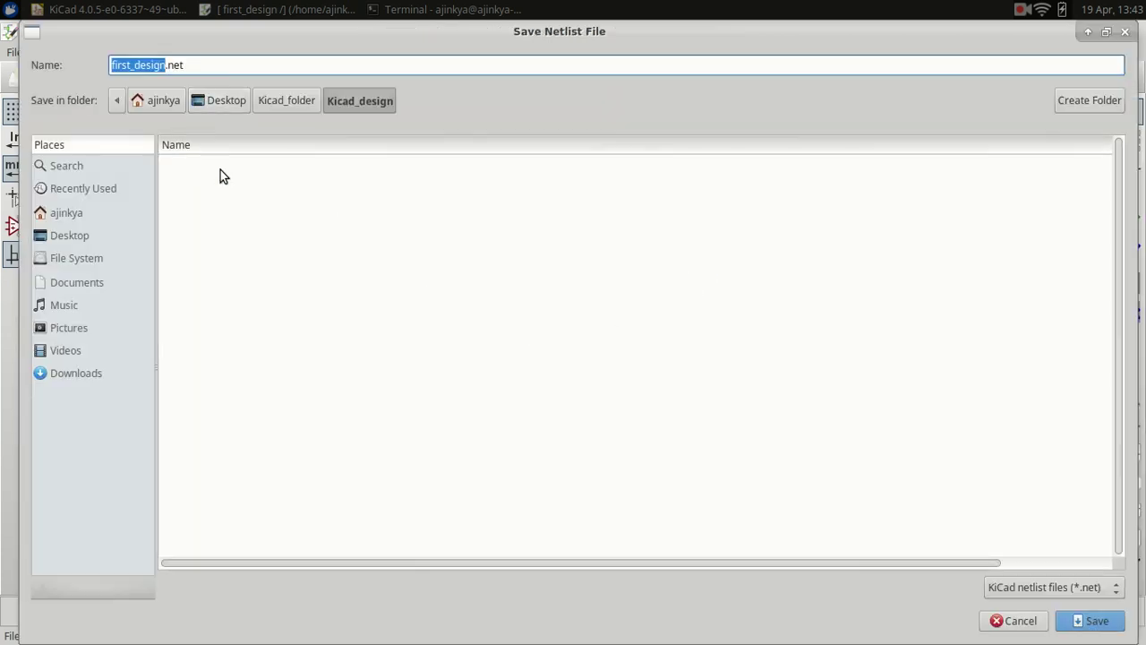
pyautogui.click(1121, 628)
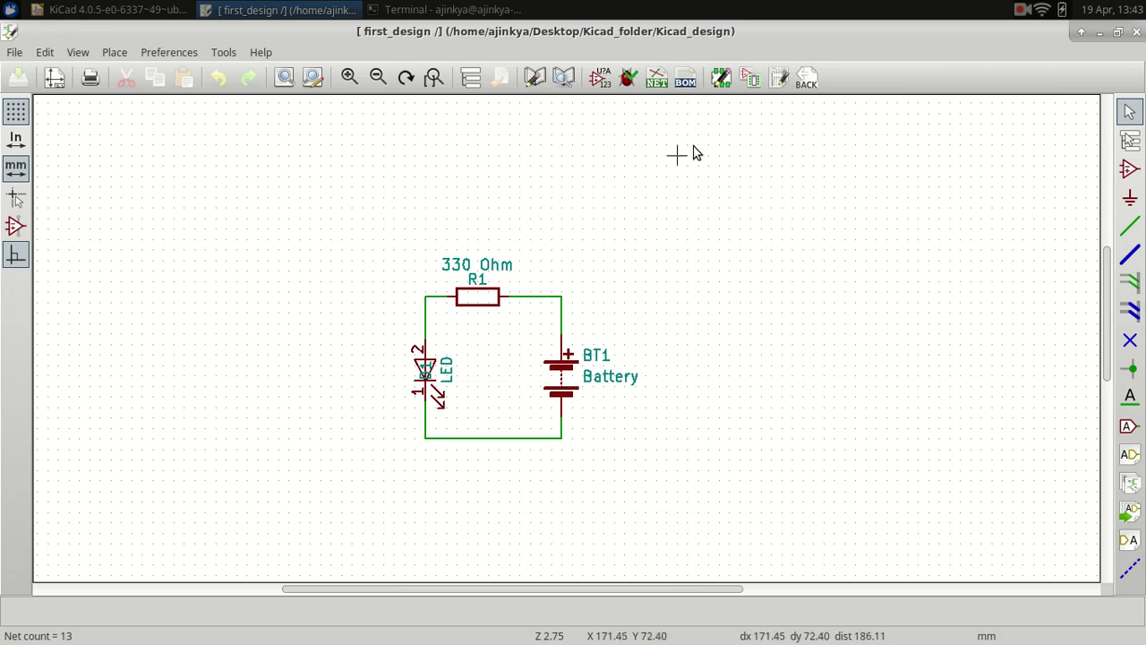
# - Switch to Pcbnew and read the first_design.net netlist into the board
pyautogui.click(776, 82)
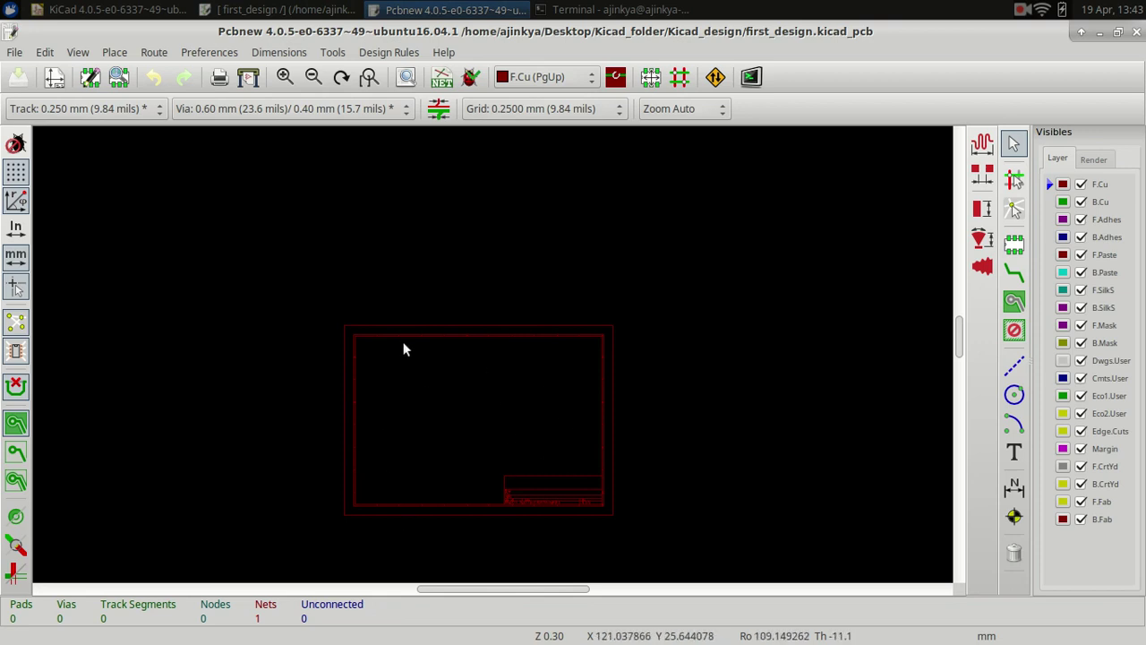
pyautogui.scroll(3, 499, 366)
pyautogui.scroll(-2, 500, 366)
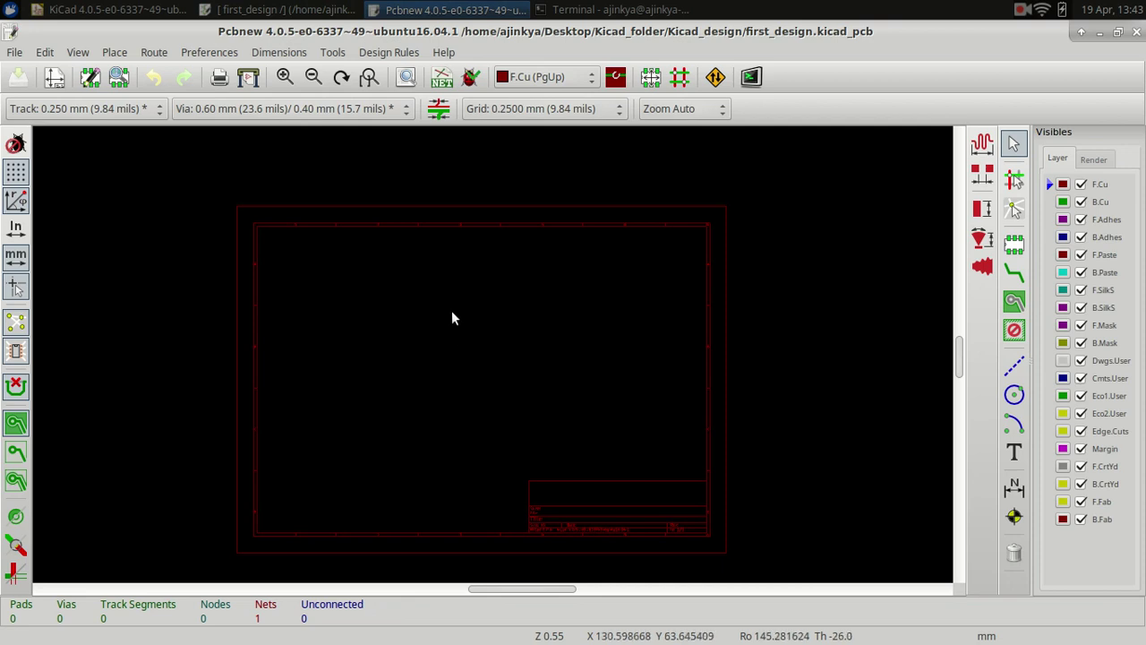
pyautogui.click(442, 79)
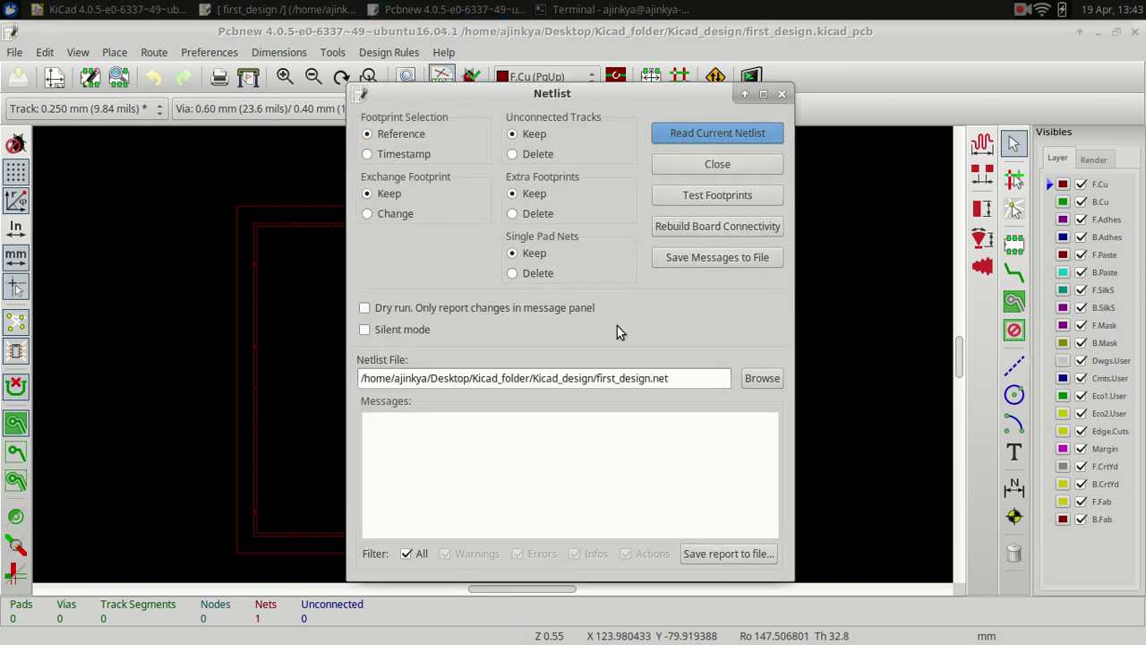
pyautogui.moveTo(655, 378); pyautogui.dragTo(358, 378)
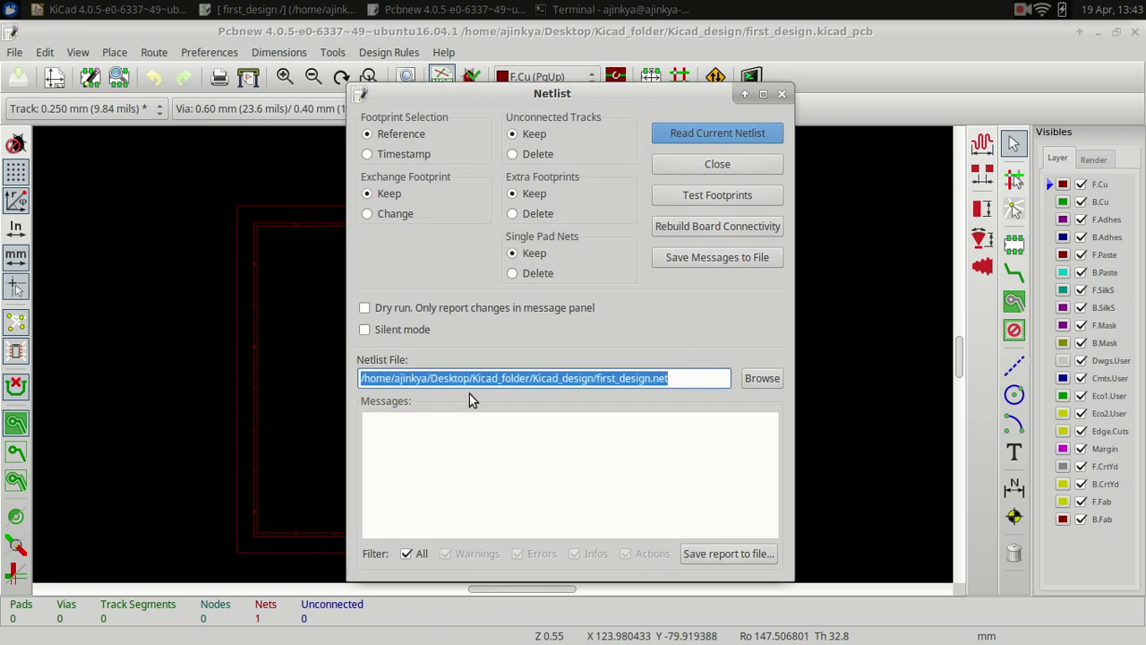
pyautogui.click(704, 133)
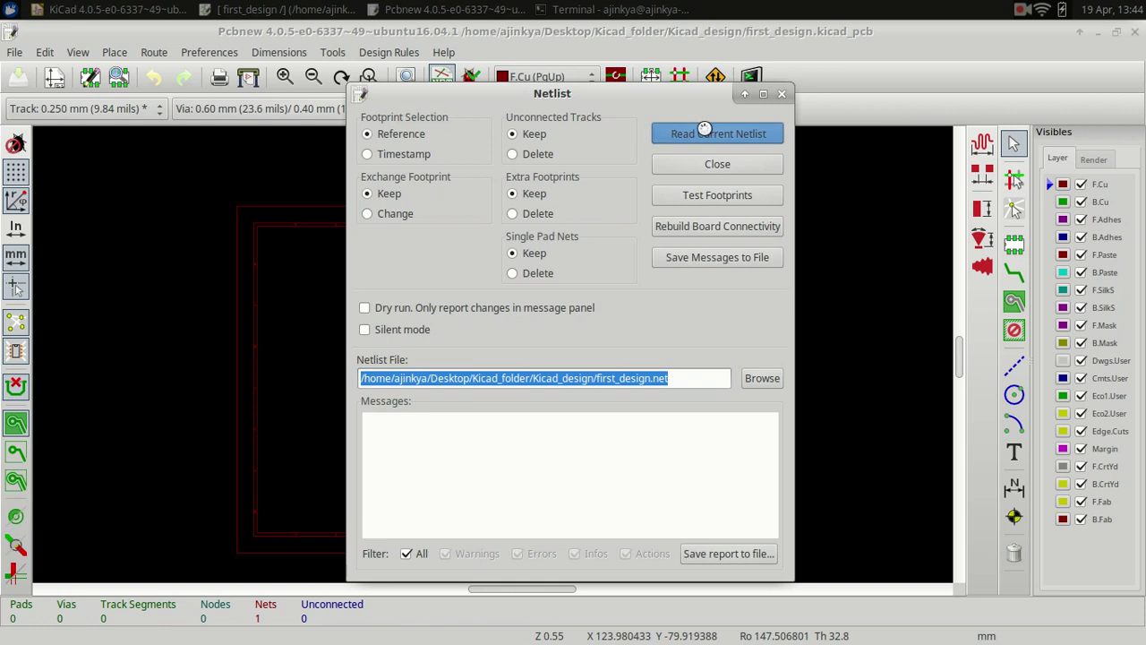
# - Review the netlist import messages for the added footprints and close the Netlist dialog
pyautogui.scroll(-2, 611, 475)
pyautogui.scroll(-1, 612, 475)
pyautogui.scroll(4, 611, 474)
pyautogui.scroll(-2, 611, 475)
pyautogui.scroll(-2, 612, 474)
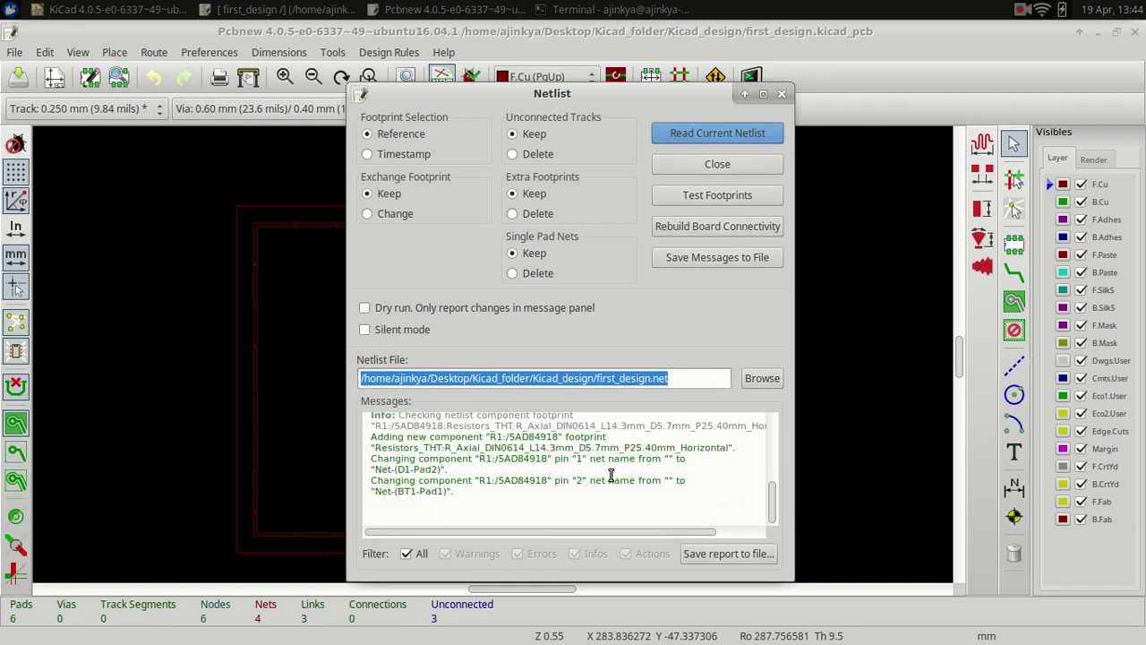
pyautogui.scroll(4, 612, 475)
pyautogui.scroll(-4, 612, 475)
pyautogui.click(720, 167)
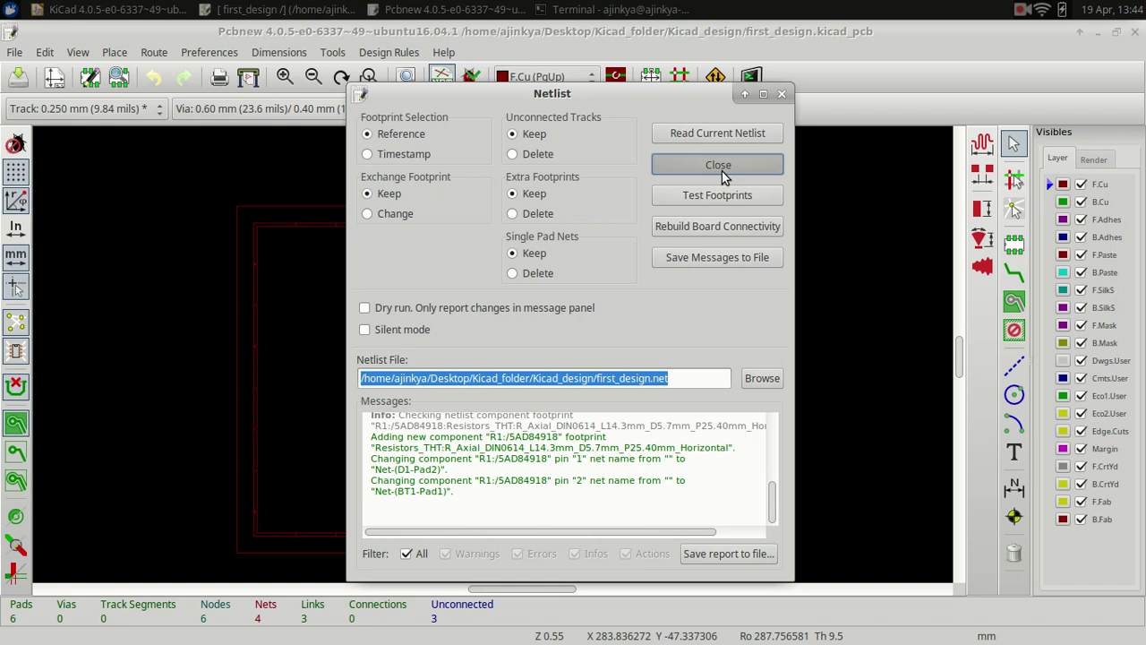
# - Move resistor R1 clear of the stacked footprints, rotate it to 180° and place it above the battery and LED
pyautogui.scroll(5, 498, 360)
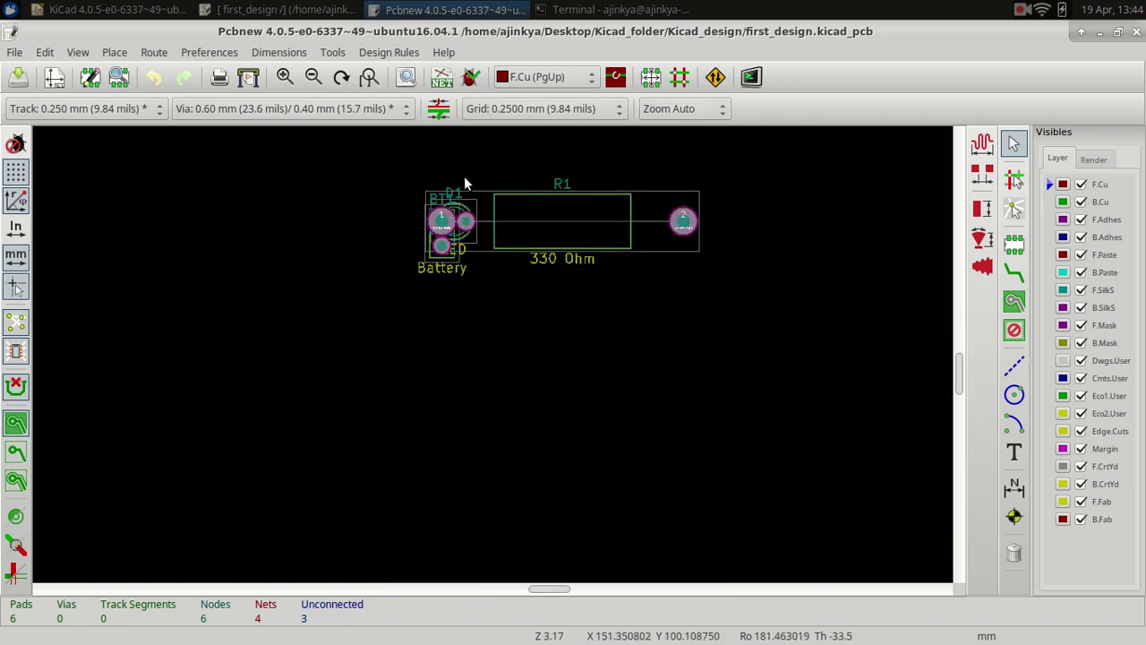
pyautogui.click(587, 238)
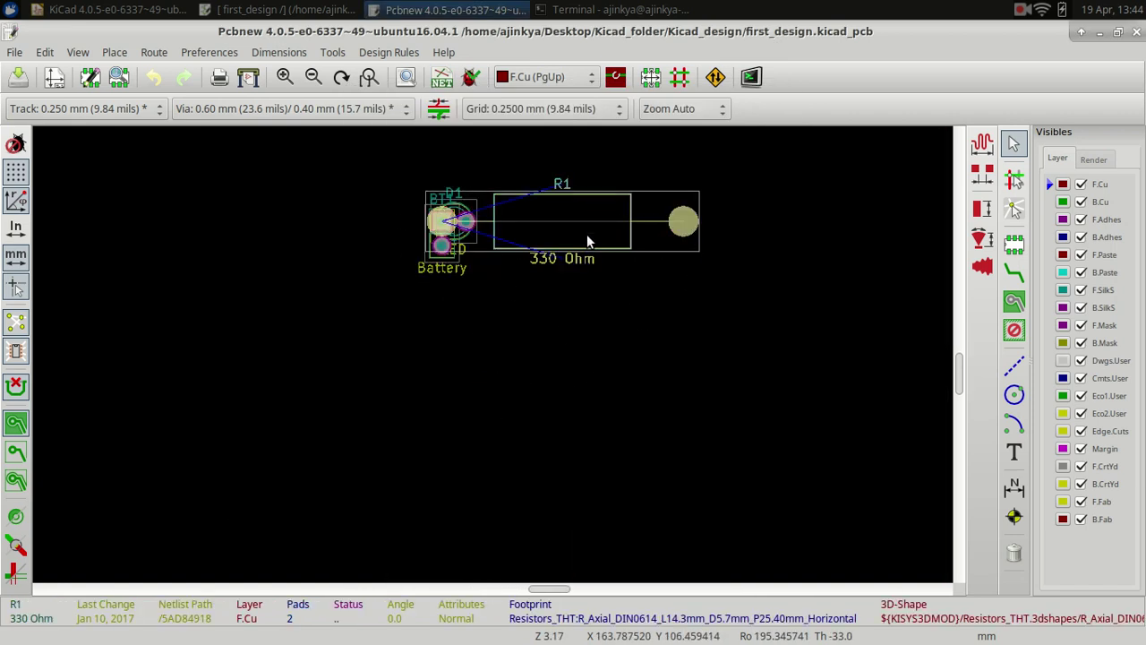
pyautogui.scroll(-4, 499, 360)
pyautogui.moveTo(467, 327); pyautogui.dragTo(434, 278)
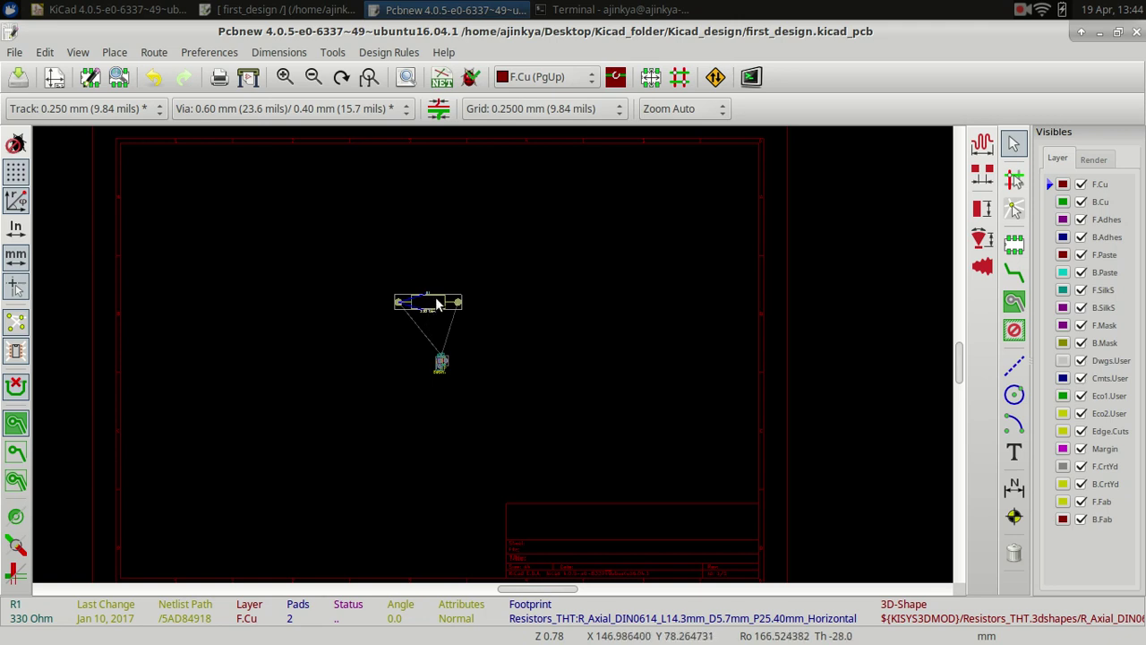
pyautogui.press('m')
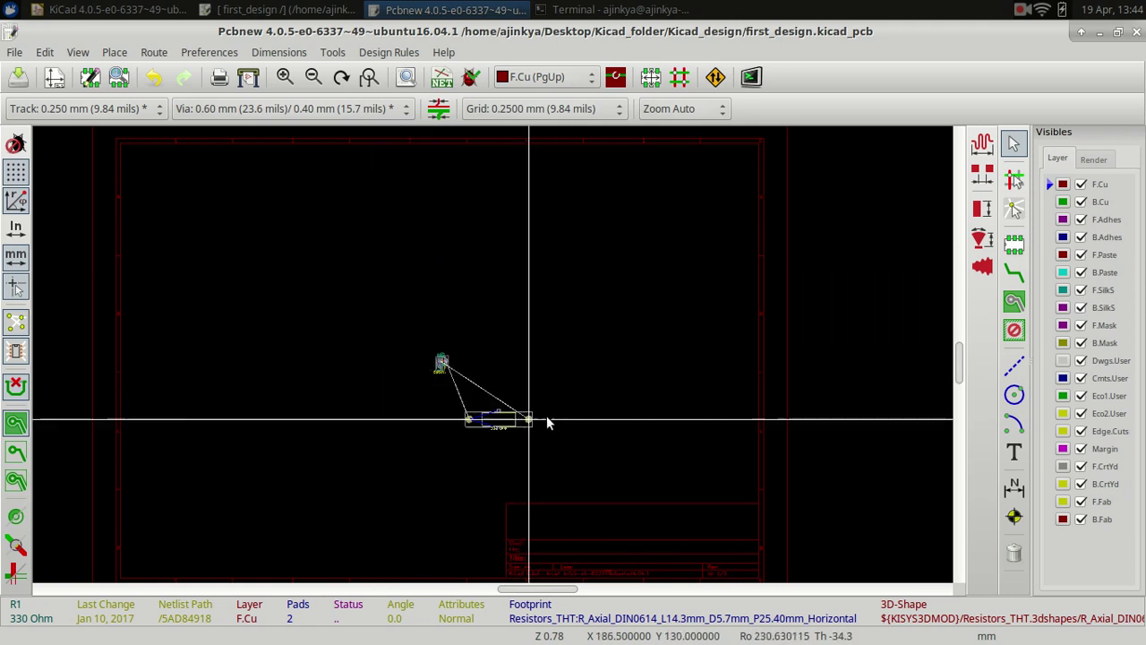
pyautogui.press('r')
pyautogui.press('r')
pyautogui.press('r')
pyautogui.press('r')
pyautogui.press('r')
pyautogui.press('r')
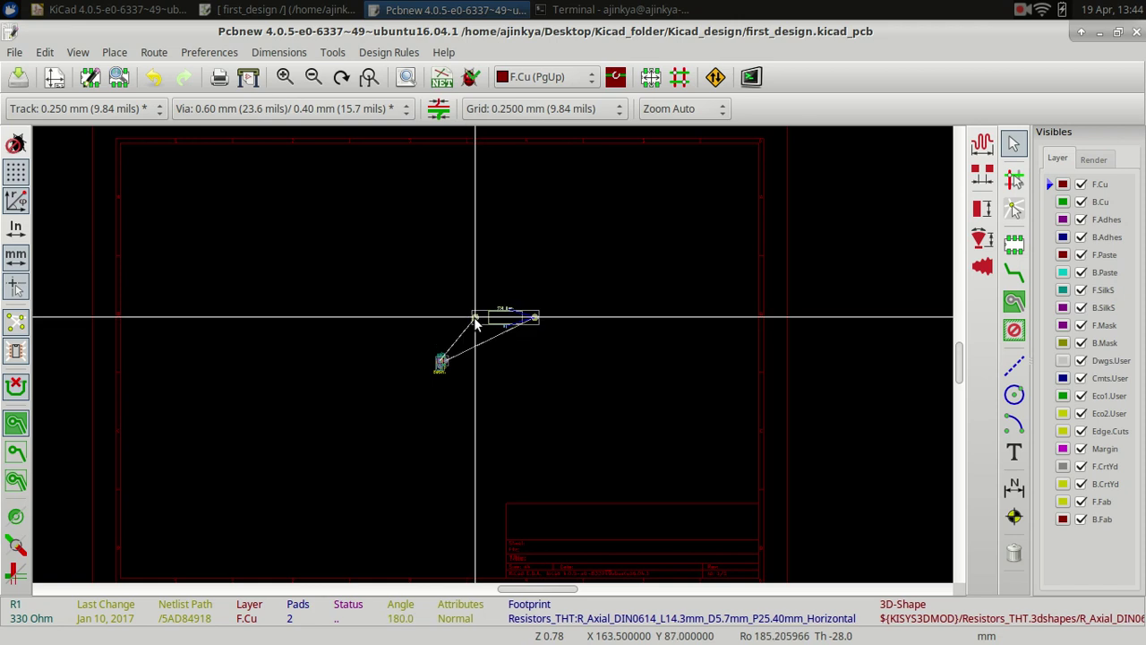
pyautogui.scroll(6, 498, 359)
pyautogui.scroll(-3, 498, 359)
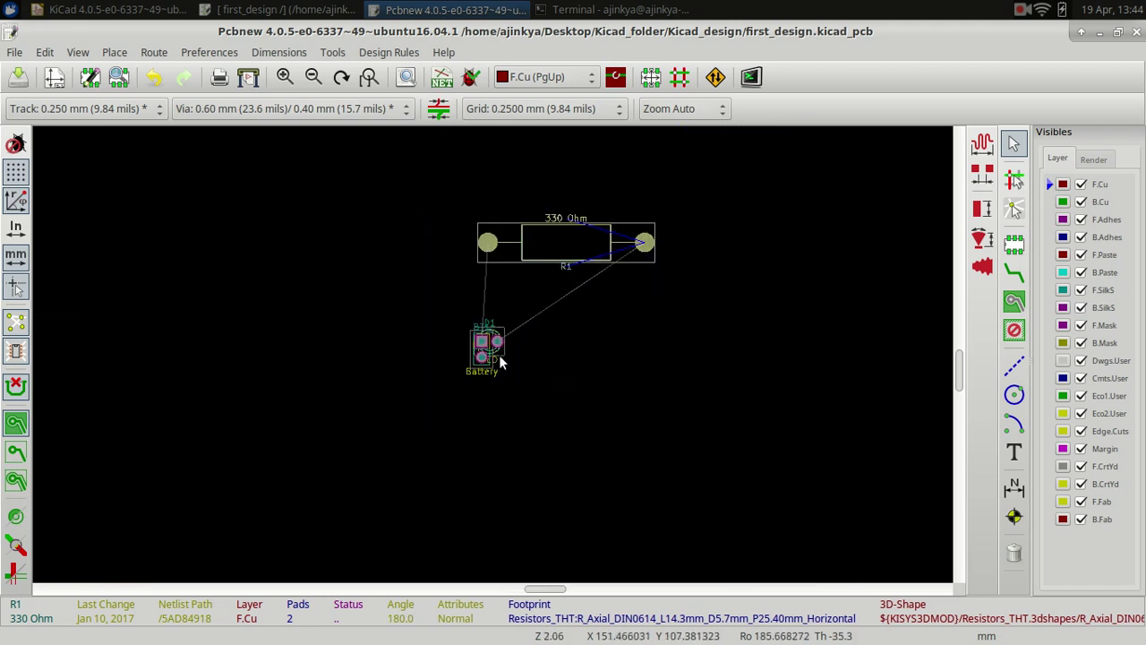
# - Move LED D1 just to the right of R1, rotated 180° and in line with the resistor's pads
pyautogui.click(501, 355)
pyautogui.press('m')
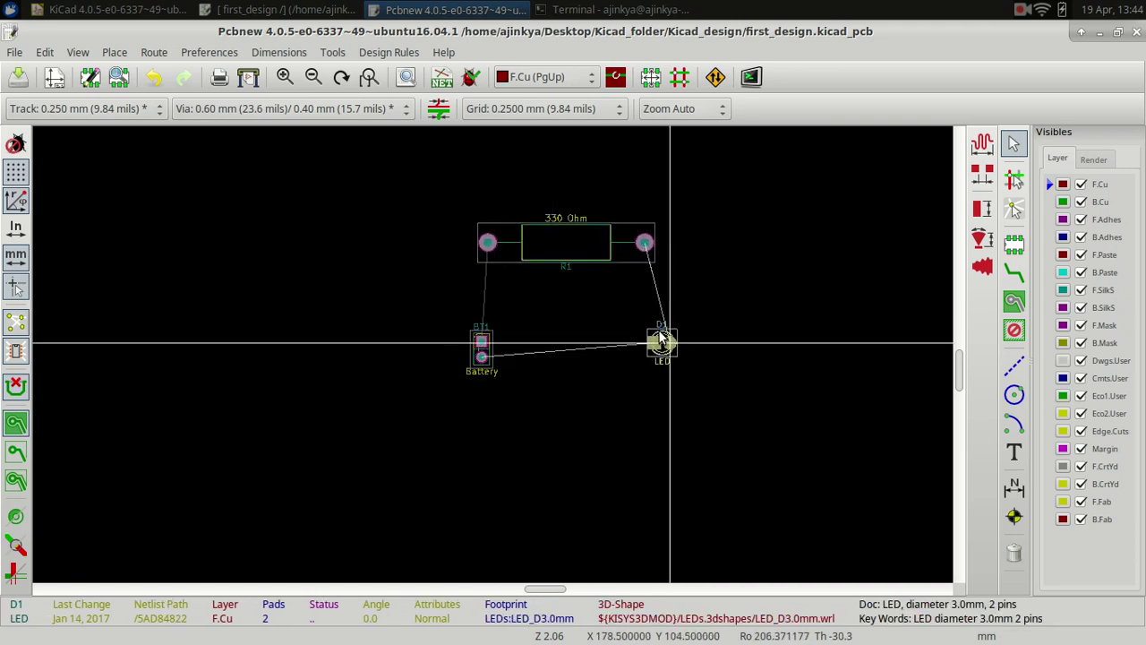
pyautogui.press('r')
pyautogui.press('r')
pyautogui.click(677, 246)
# - Move battery connector BT1 just to the left of R1, rotated to 270° and in line with the resistor's pads
pyautogui.click(491, 354)
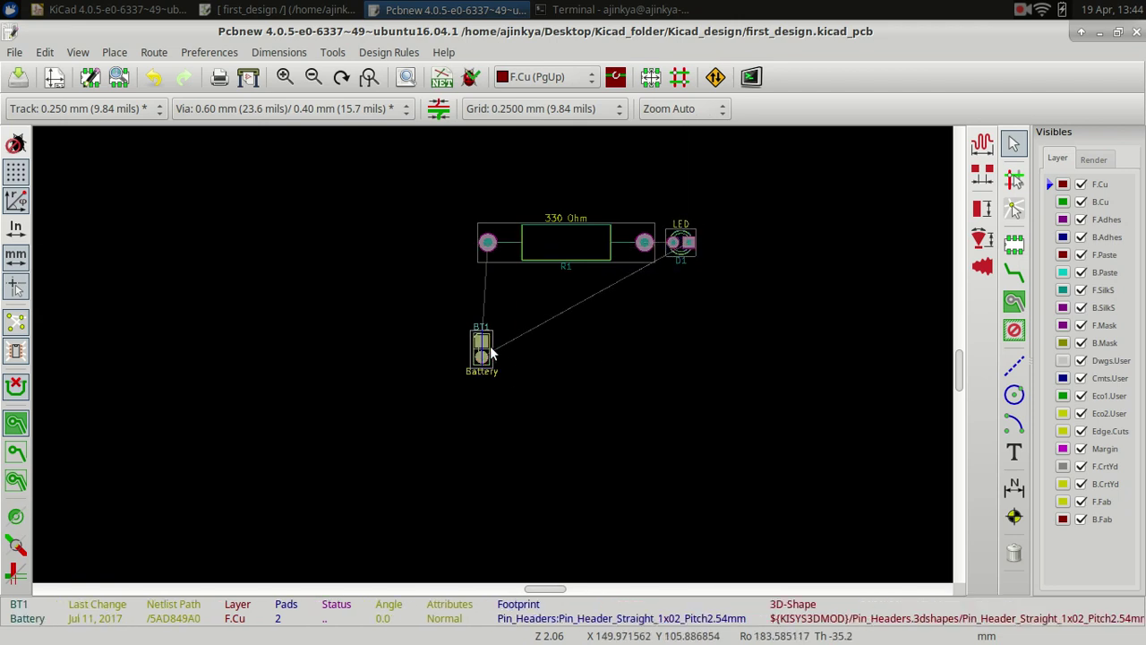
pyautogui.press('m')
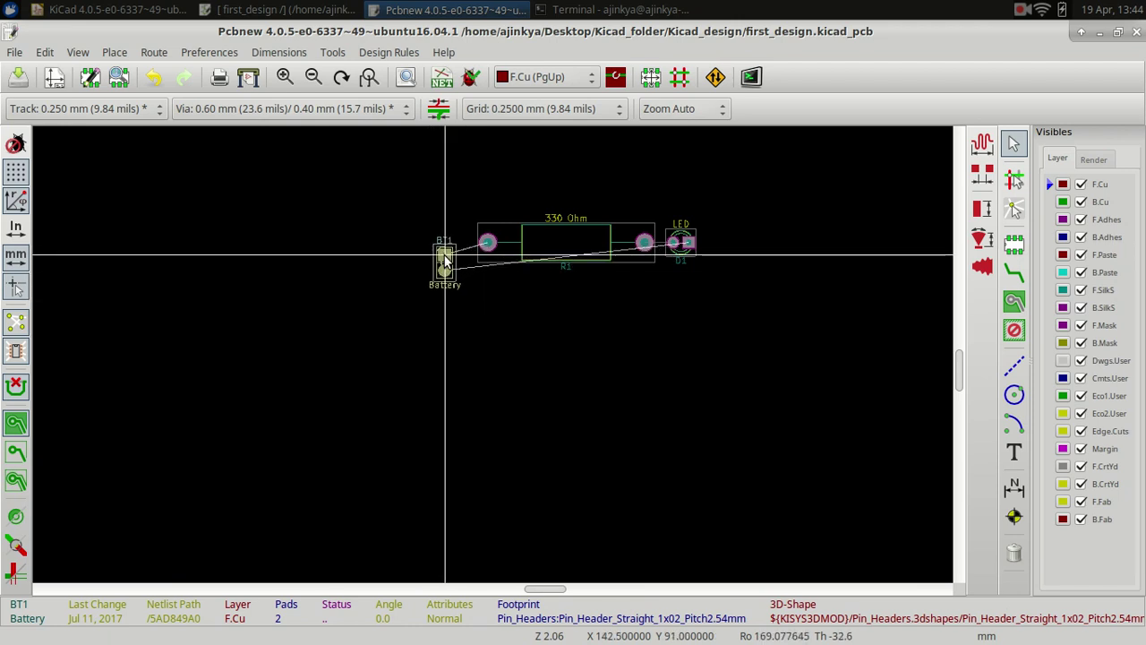
pyautogui.press('r')
pyautogui.press('r')
pyautogui.press('r')
pyautogui.press('r')
pyautogui.press('r')
pyautogui.press('r')
pyautogui.press('r')
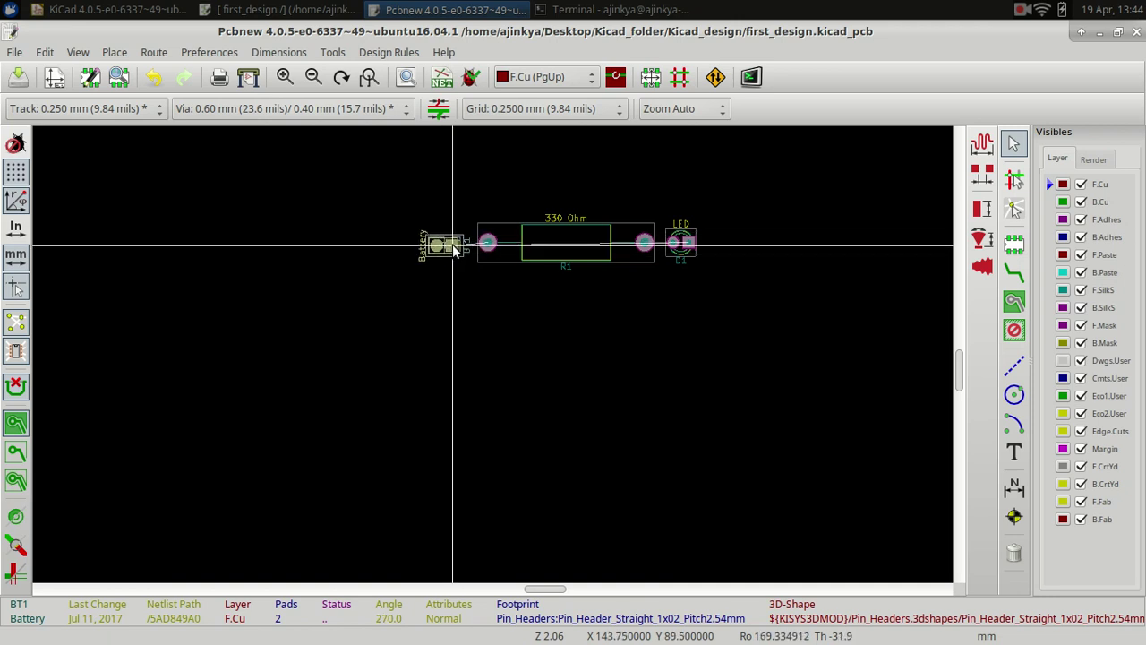
pyautogui.click(452, 243)
pyautogui.click(679, 332)
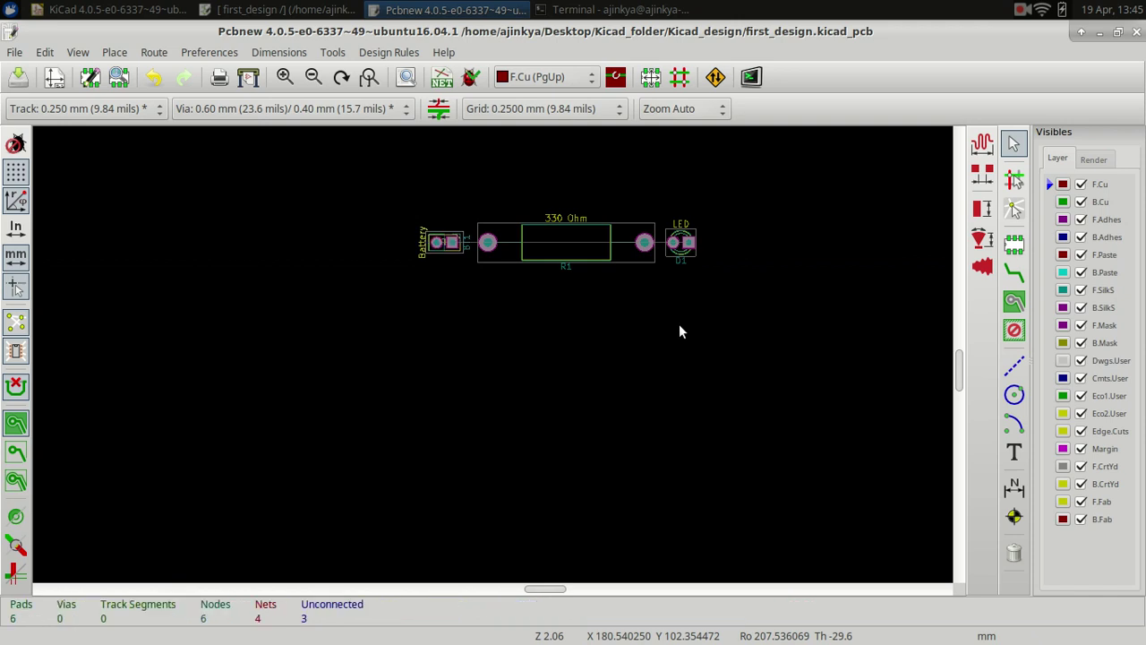
# - Set up track routing on the B.Cu layer, trying a track from R1's pad 2 and cancelling it
pyautogui.scroll(1, 651, 273)
pyautogui.scroll(1, 498, 359)
pyautogui.scroll(1, 343, 356)
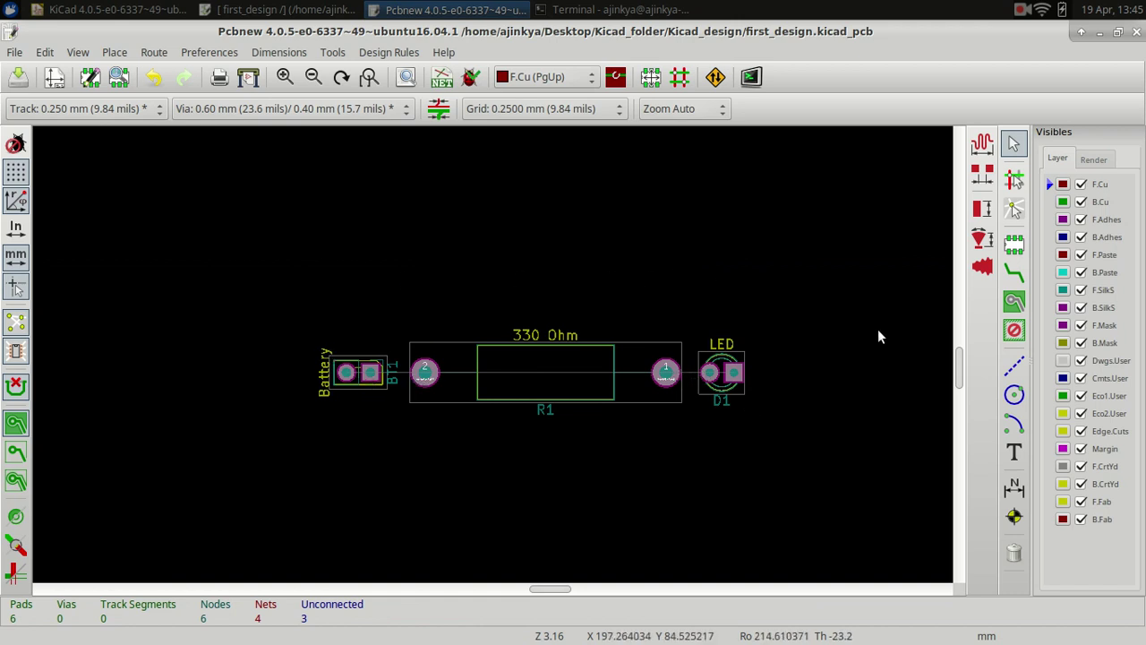
pyautogui.click(1018, 273)
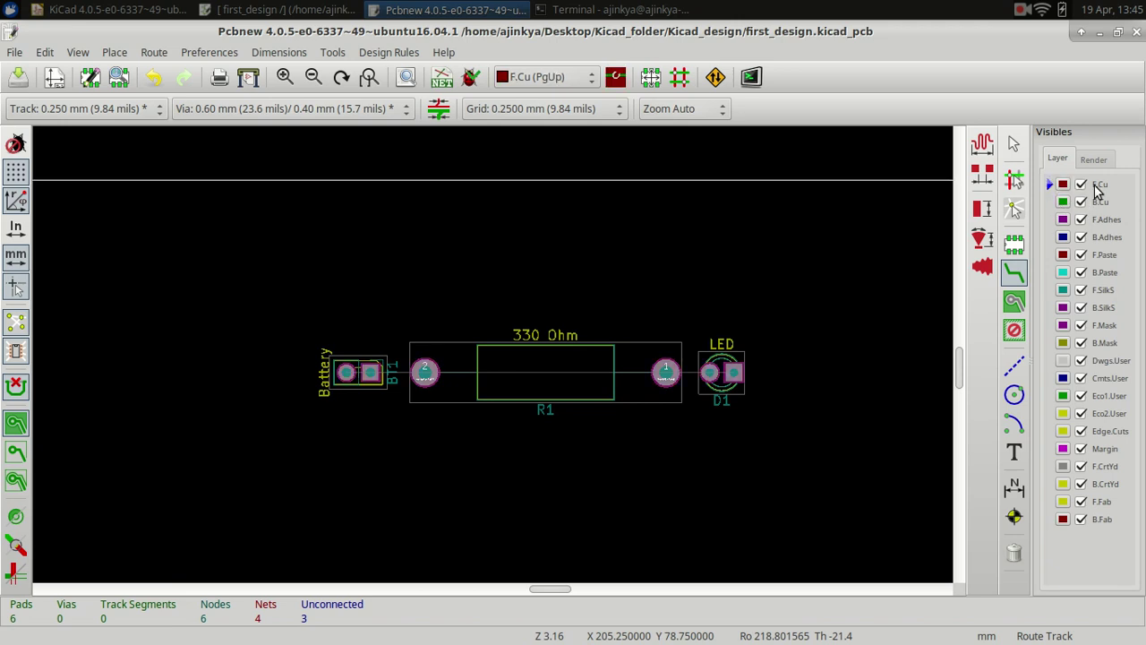
pyautogui.click(1054, 203)
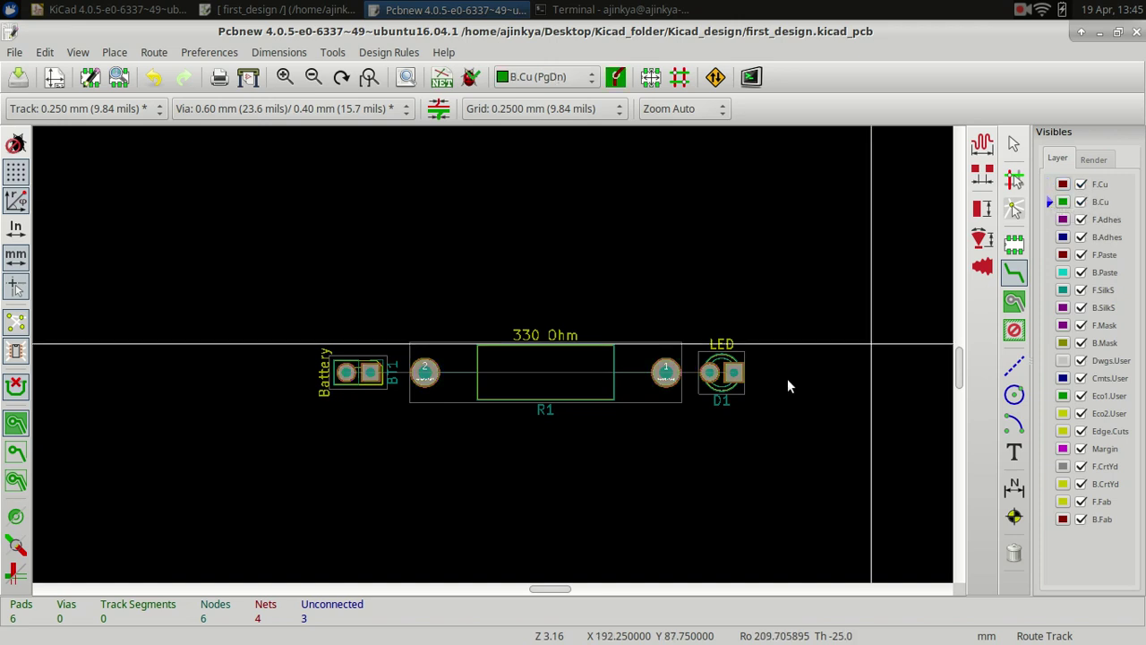
pyautogui.click(424, 373)
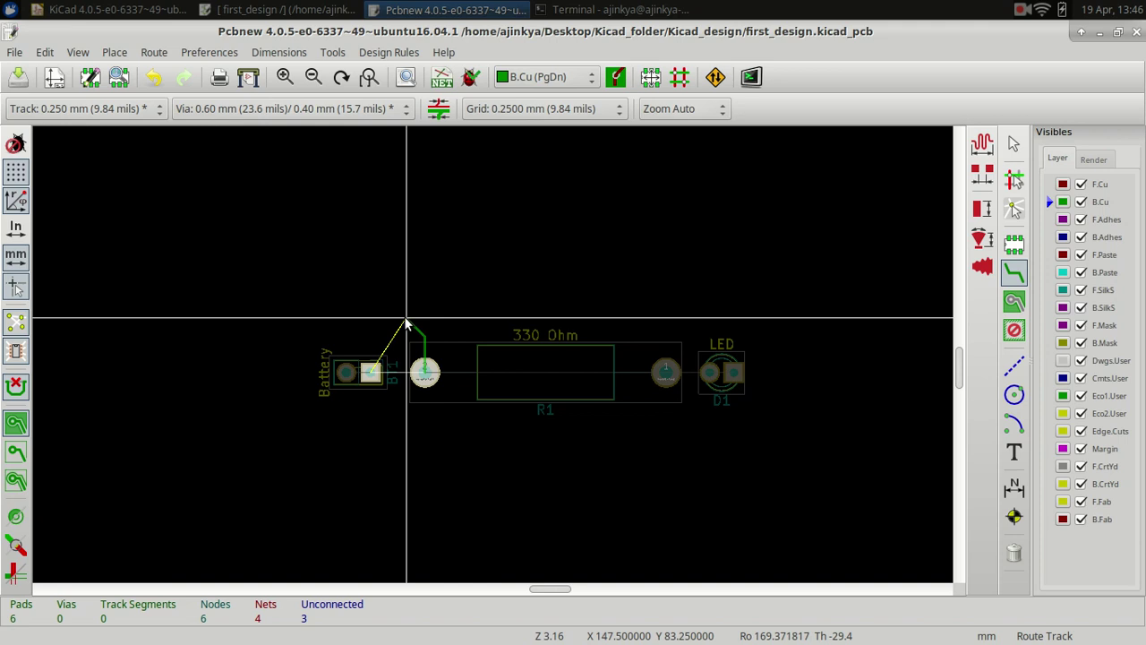
pyautogui.press('Escape')
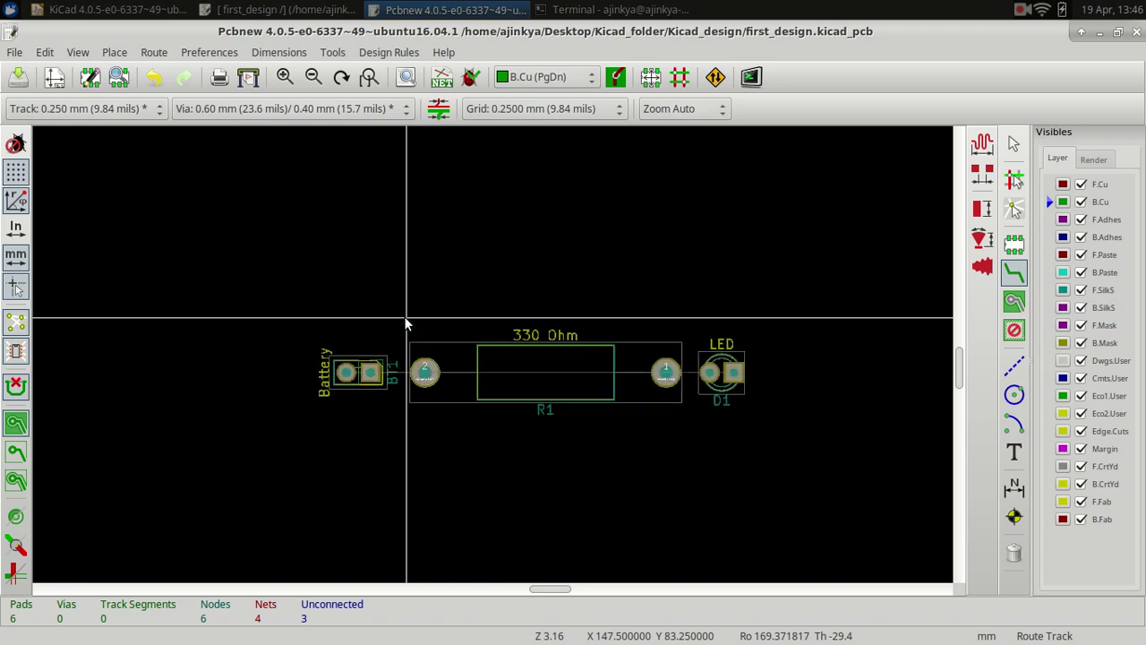
# - Set the Default net class track width to 1 mm in the design rules
pyautogui.click(389, 52)
pyautogui.click(395, 78)
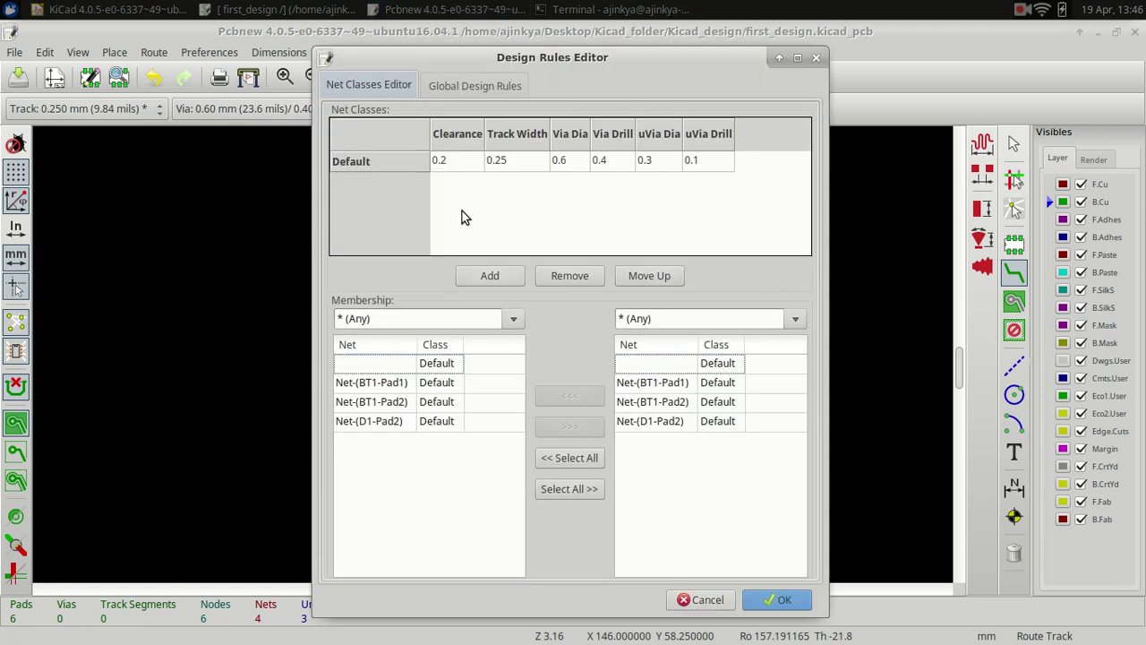
pyautogui.click(525, 159)
pyautogui.click(523, 159)
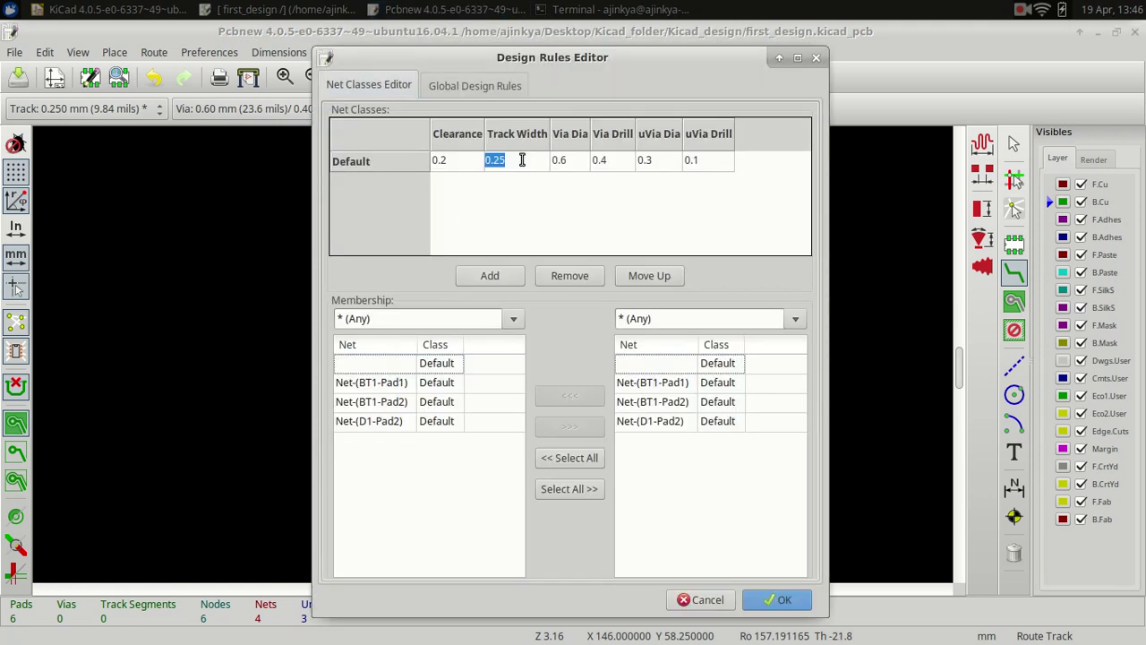
pyautogui.write('1')
pyautogui.click(765, 599)
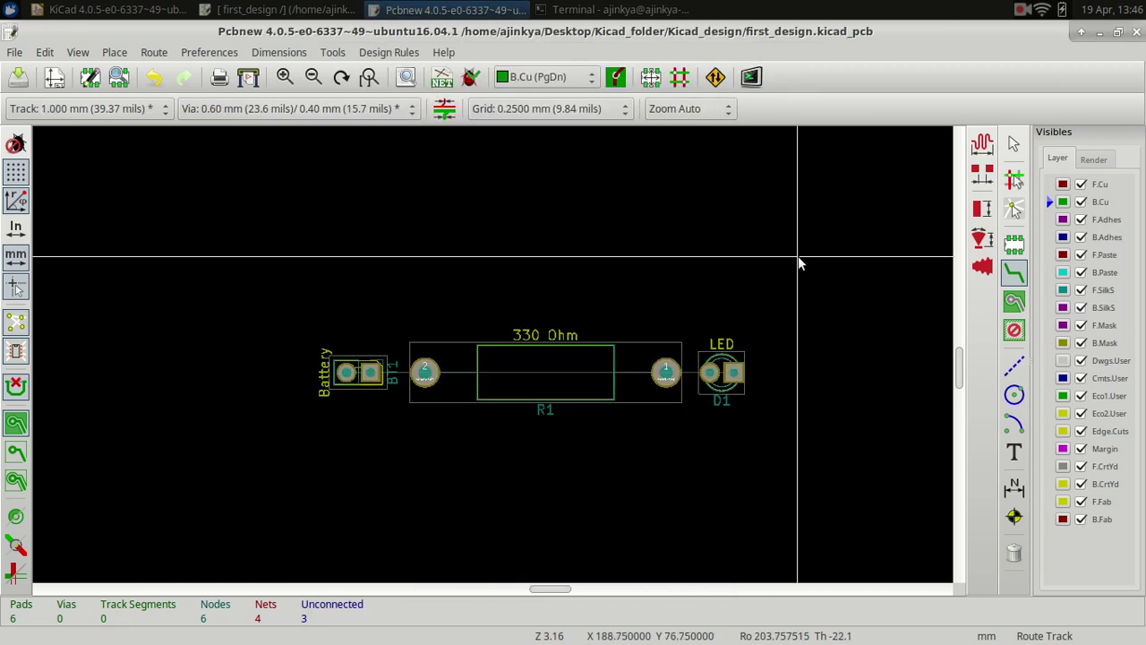
# - Route B.Cu tracks from R1's pad 2 to BT1's square pad and from BT1's round pad over the resistor to D1's square pad
pyautogui.click(425, 371)
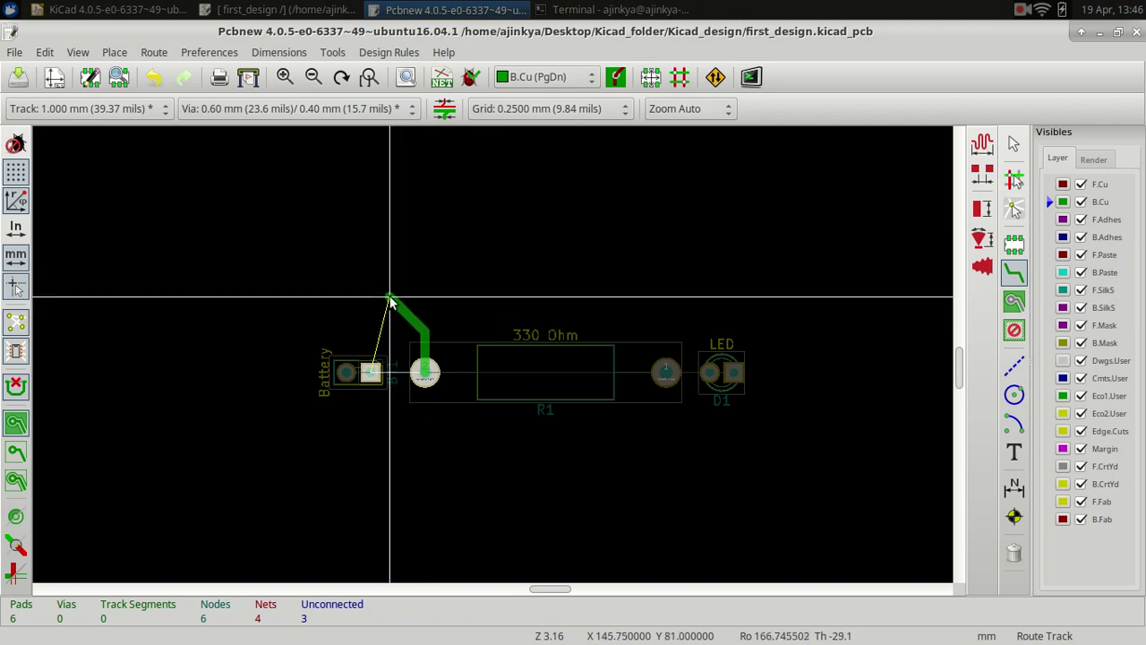
pyautogui.click(371, 373)
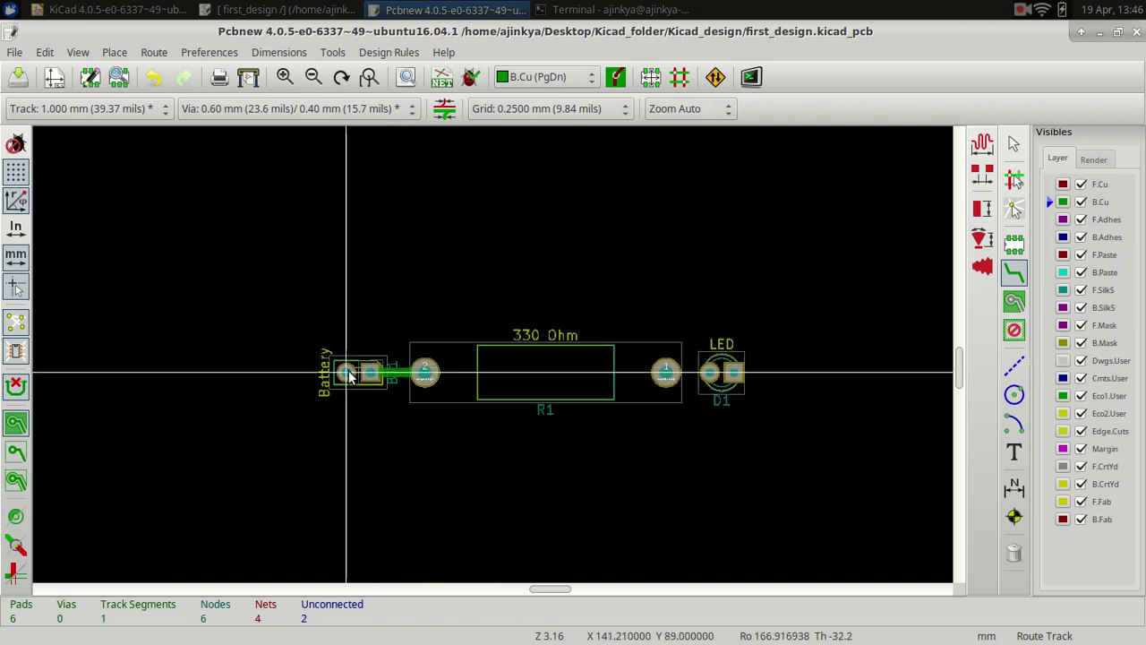
pyautogui.click(347, 373)
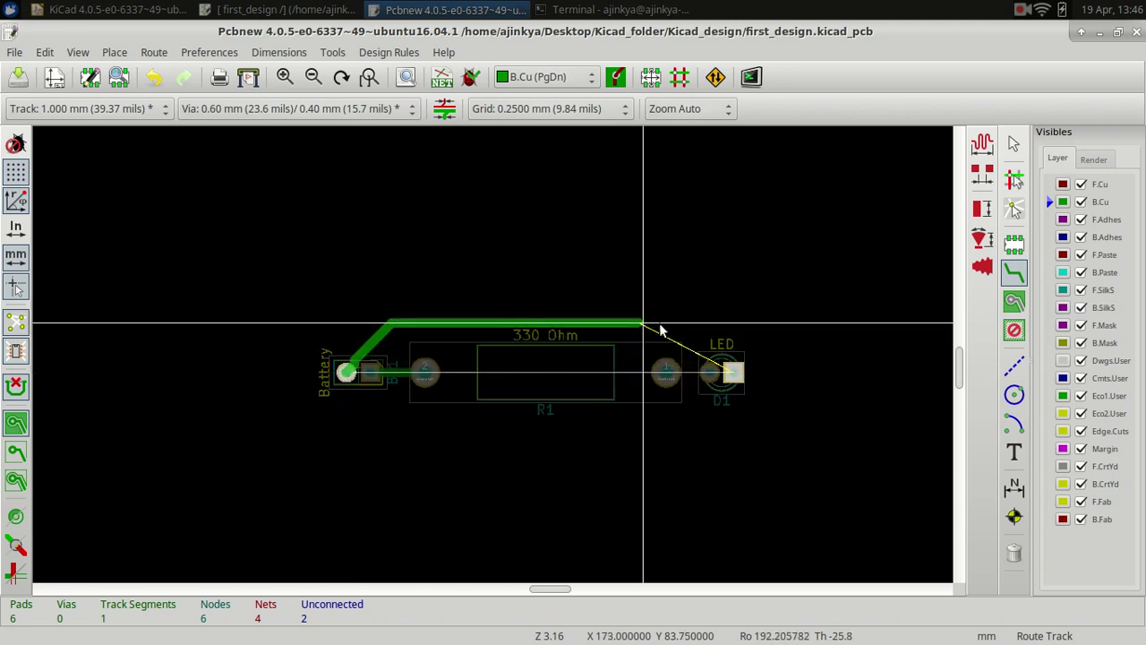
pyautogui.click(733, 372)
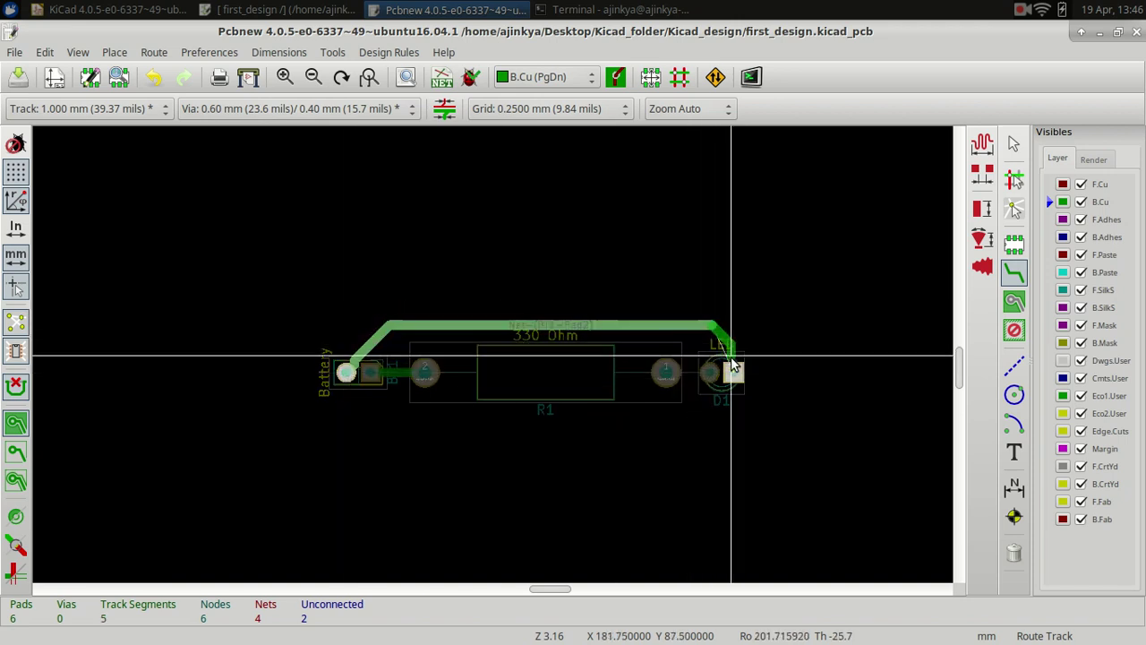
# - Route the B.Cu track between D1's round pad and R1's pad 1, and leave the routing command
pyautogui.click(710, 372)
pyautogui.click(665, 372)
pyautogui.click(711, 372)
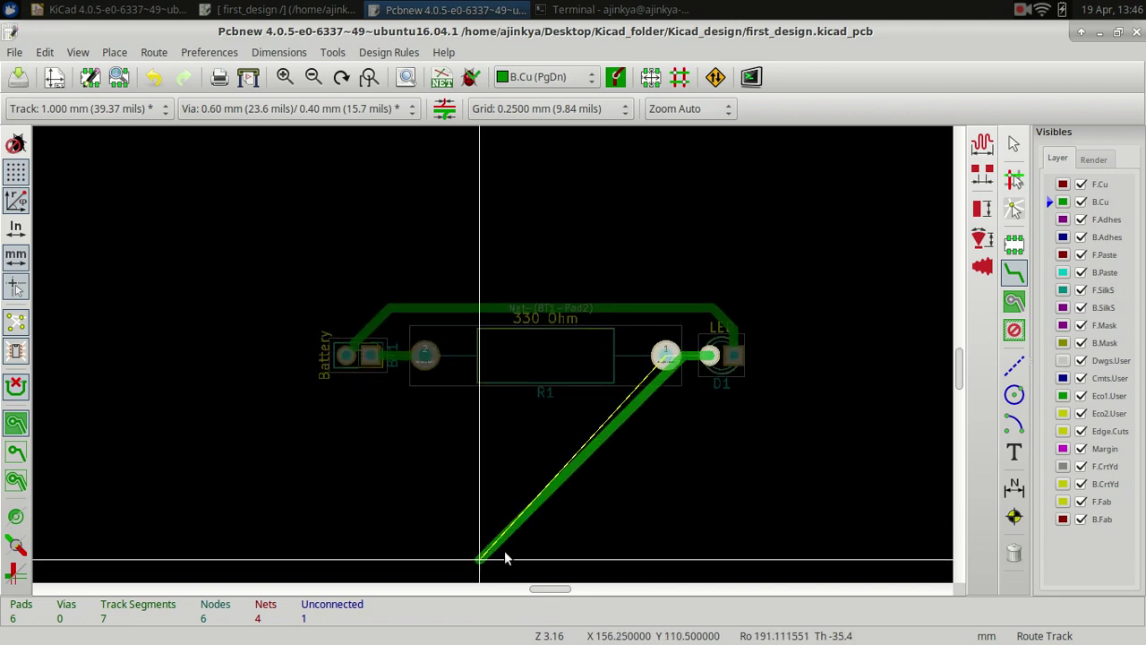
pyautogui.click(668, 349)
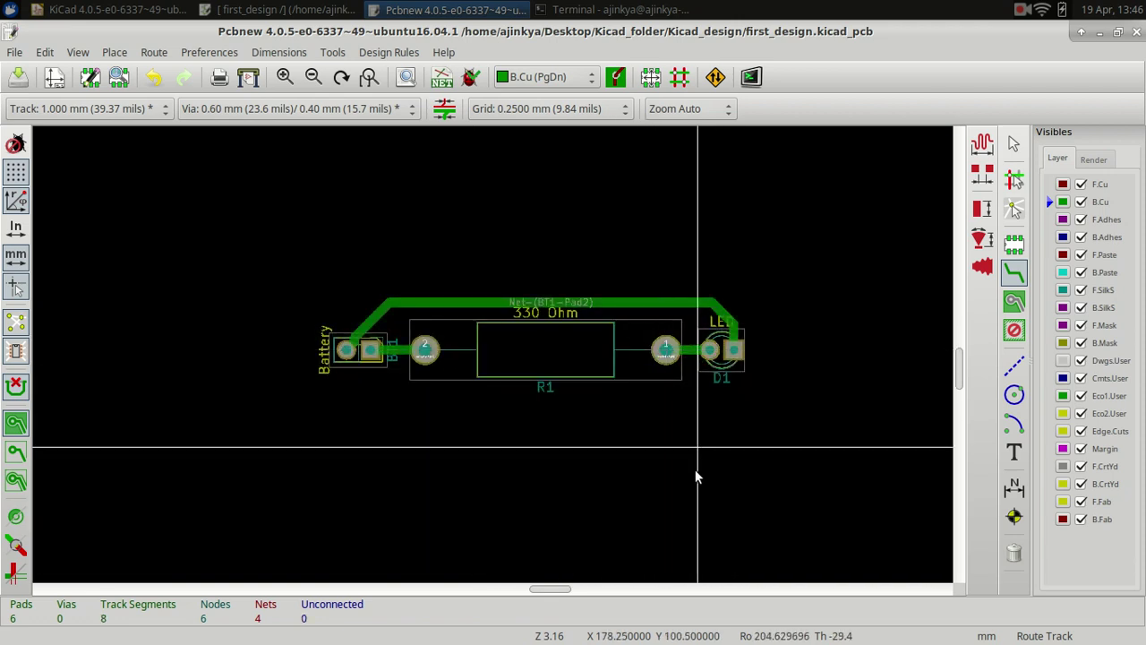
pyautogui.press('Escape')
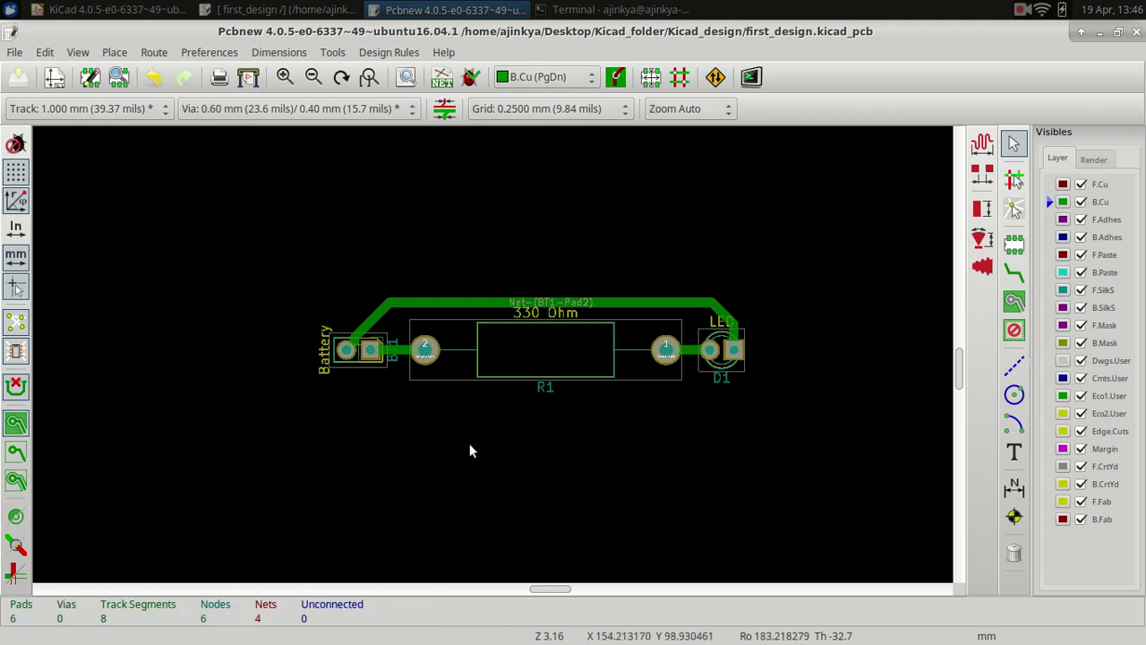
# - Draw a closed rectangular board outline about 13 mm high around all components on the Edge.Cuts layer and save the board
pyautogui.click(1053, 434)
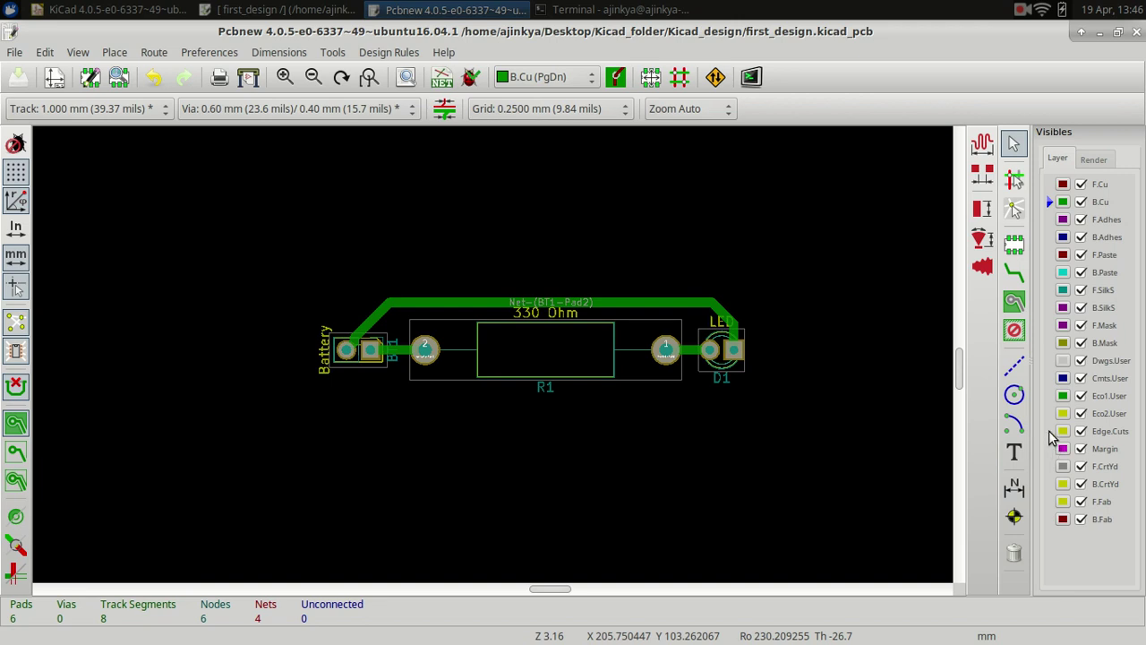
pyautogui.click(1016, 365)
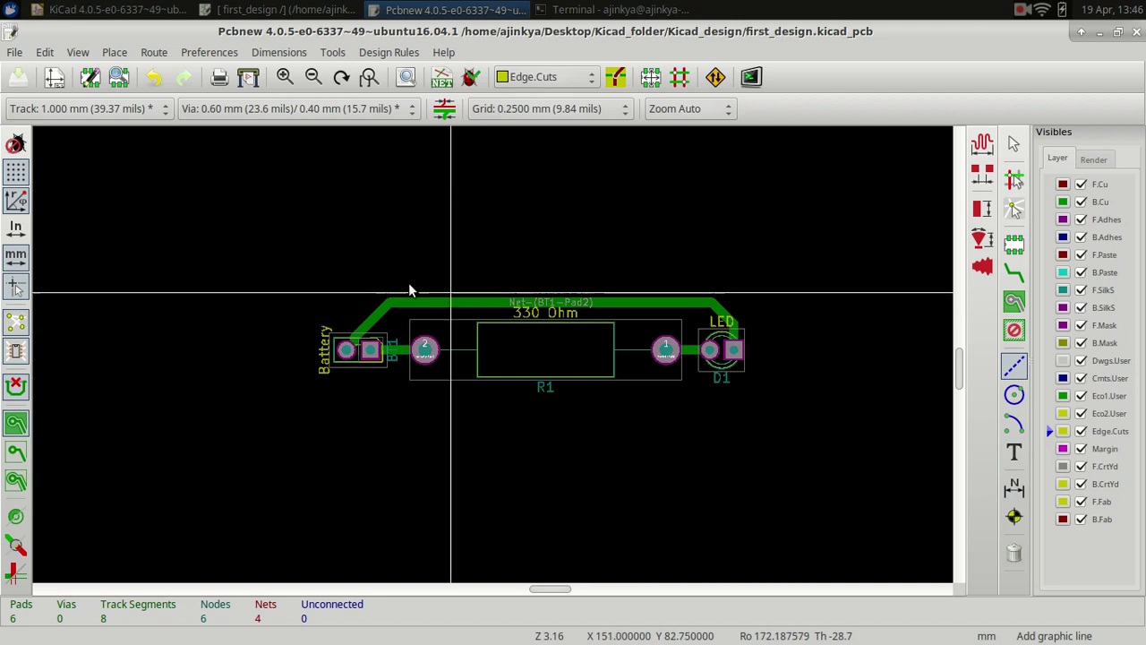
pyautogui.click(294, 288)
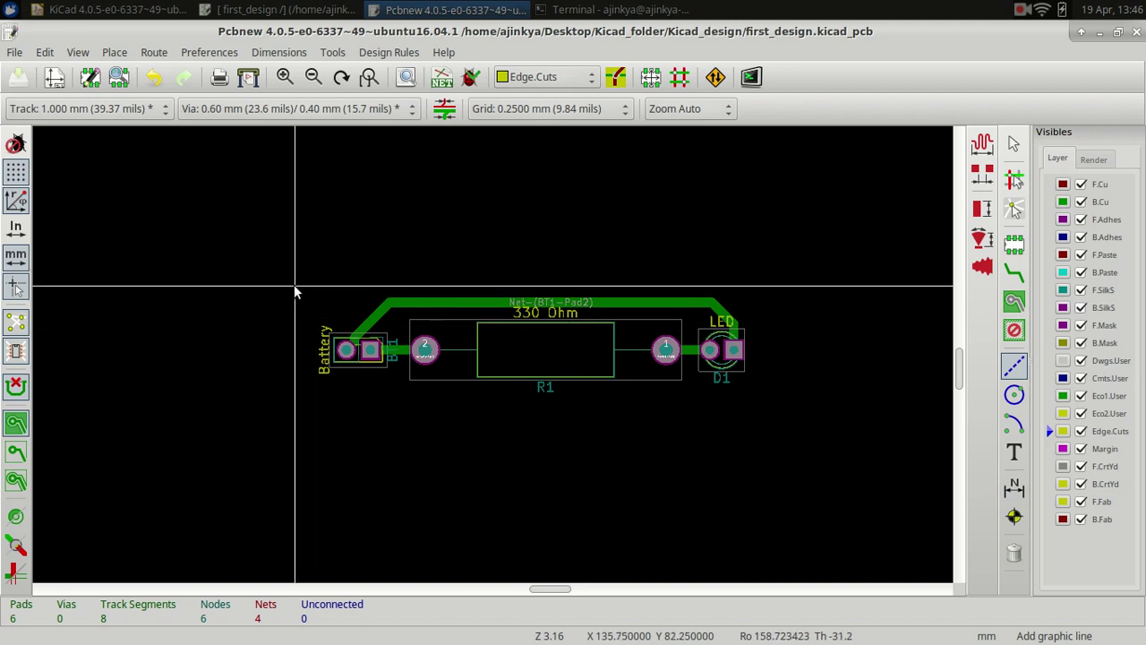
pyautogui.click(767, 287)
pyautogui.click(768, 412)
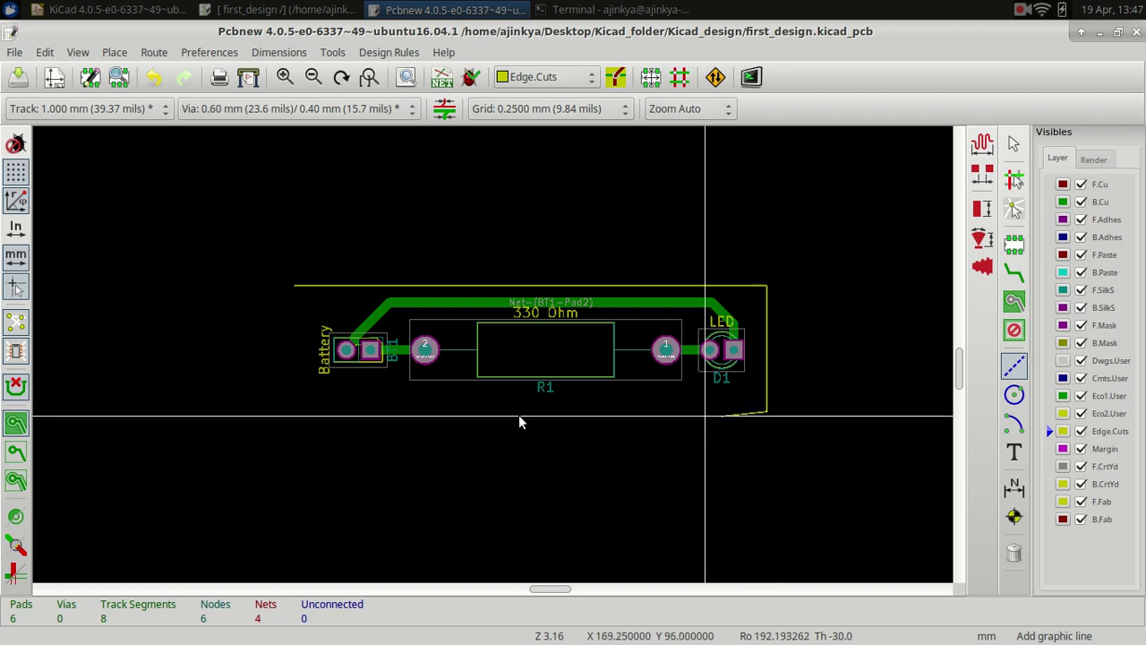
pyautogui.click(285, 411)
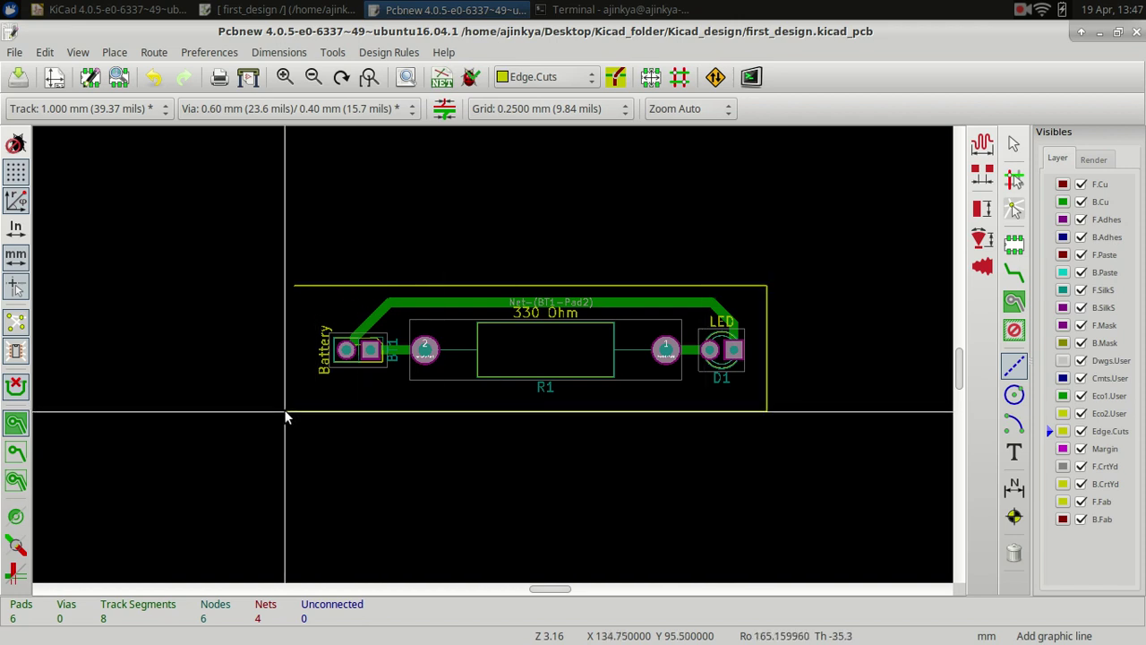
pyautogui.click(285, 287)
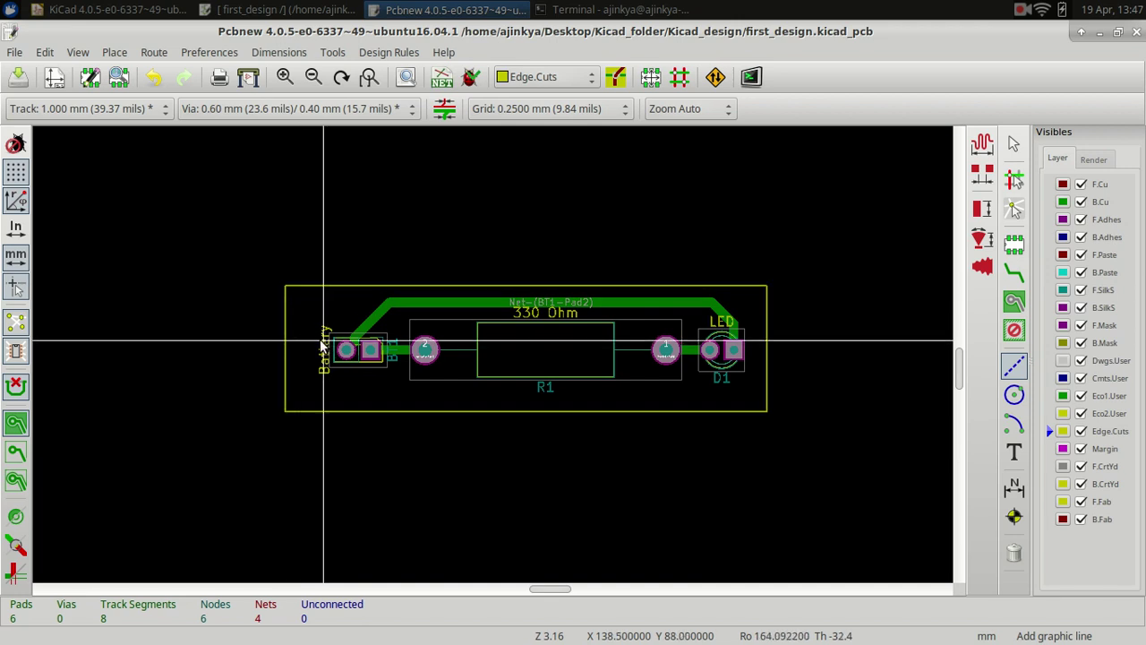
pyautogui.click(18, 77)
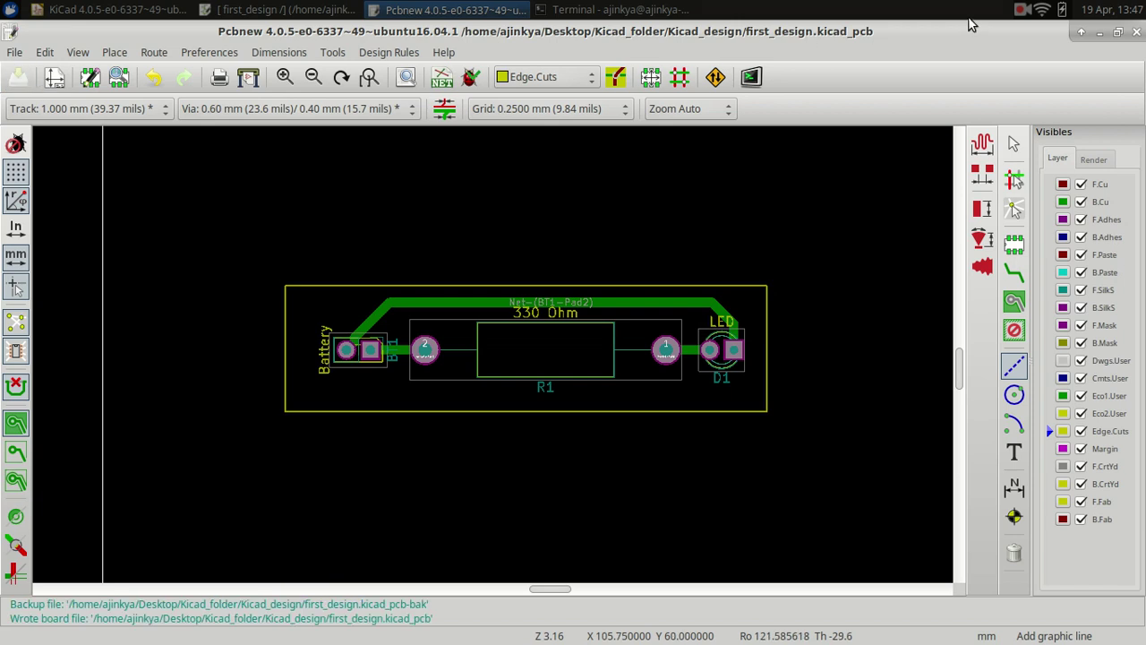
pyautogui.click(1021, 9)
pyautogui.click(1034, 49)
# - Examine the finished board from several angles in the 3D Viewer and close the viewer
pyautogui.click(75, 54)
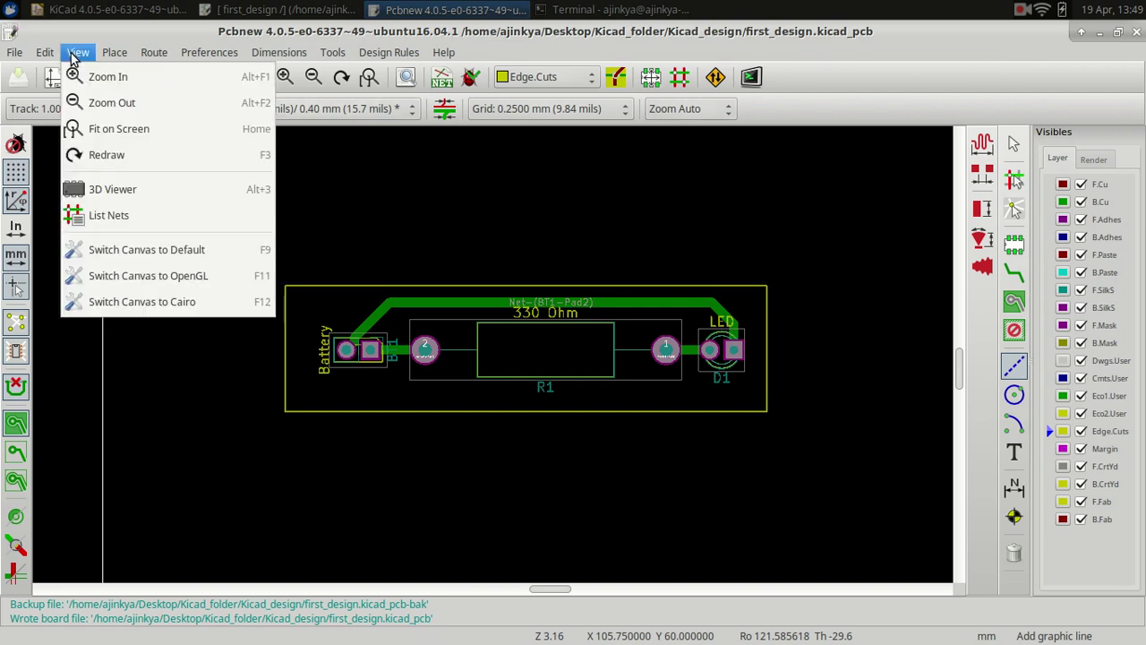
pyautogui.click(99, 194)
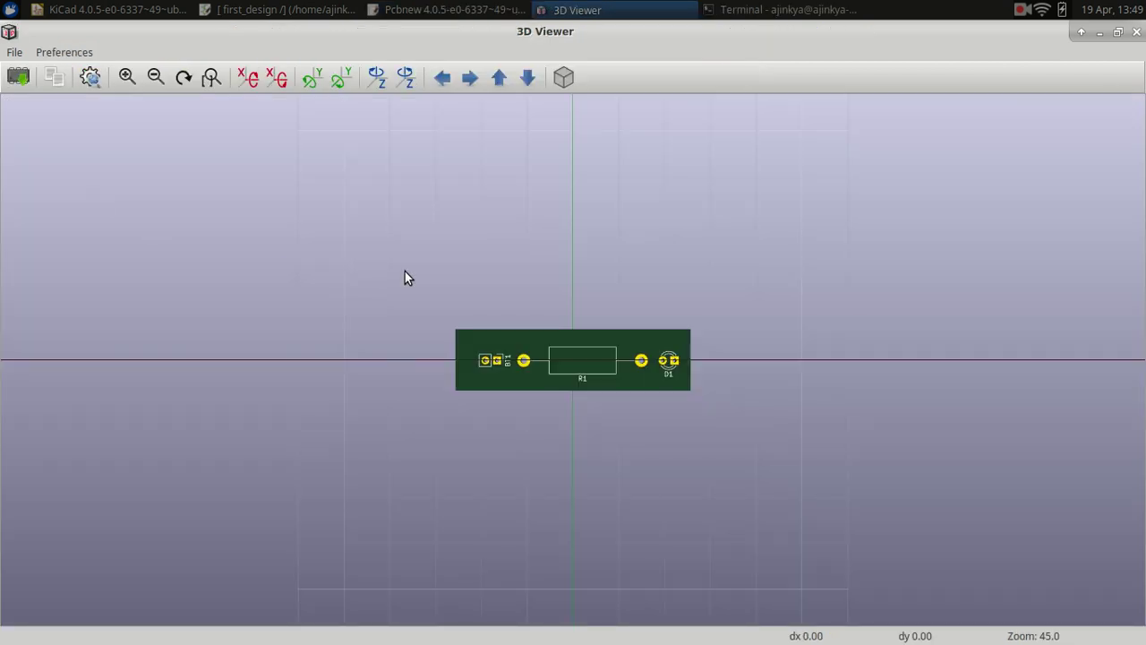
pyautogui.scroll(5, 656, 368)
pyautogui.moveTo(676, 480); pyautogui.dragTo(609, 153)
pyautogui.moveTo(588, 339); pyautogui.dragTo(397, 386)
pyautogui.moveTo(644, 337); pyautogui.dragTo(544, 407)
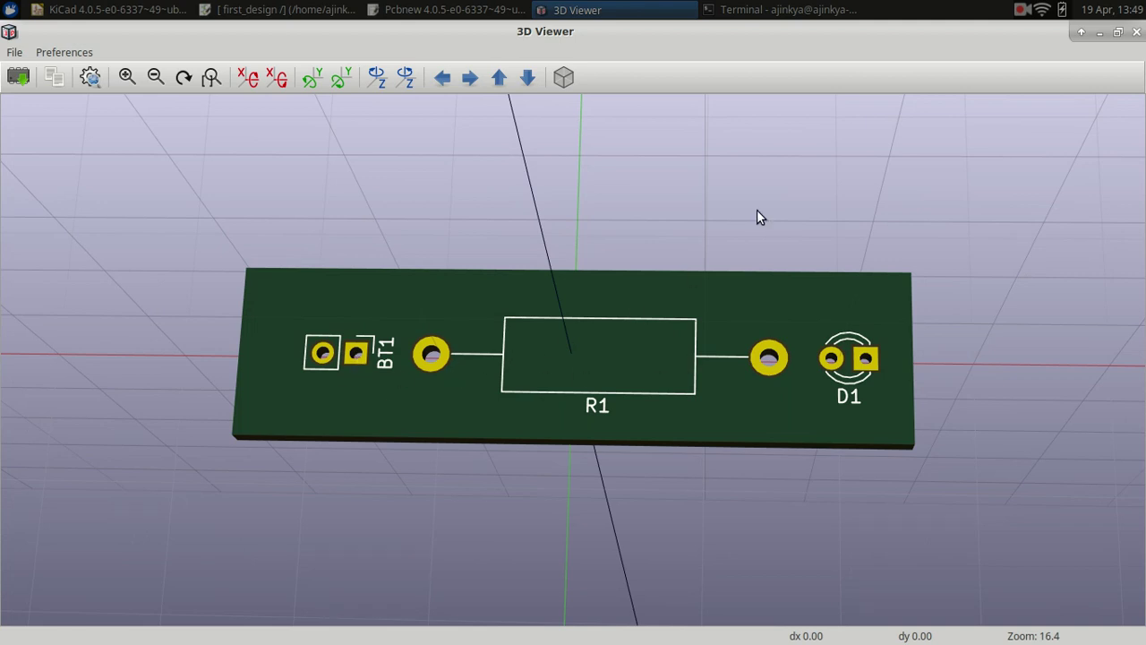
pyautogui.click(1136, 31)
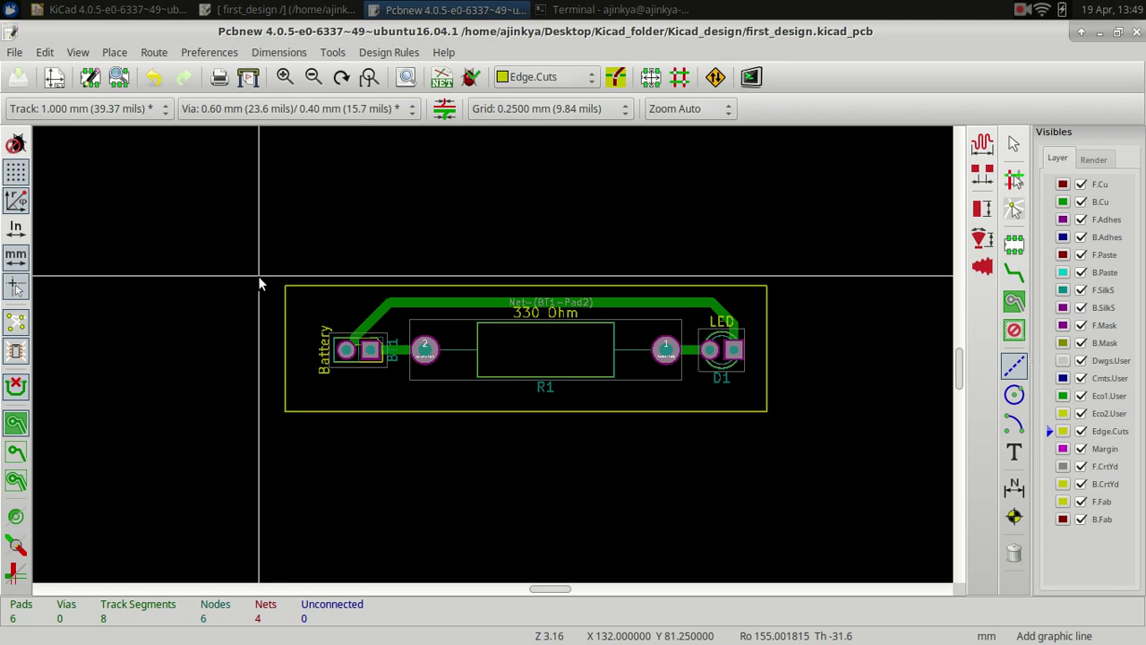
# - Set up a PDF plot of the board with only the B.Cu layer included and drill marks at actual size
pyautogui.click(14, 54)
pyautogui.moveTo(67, 296)
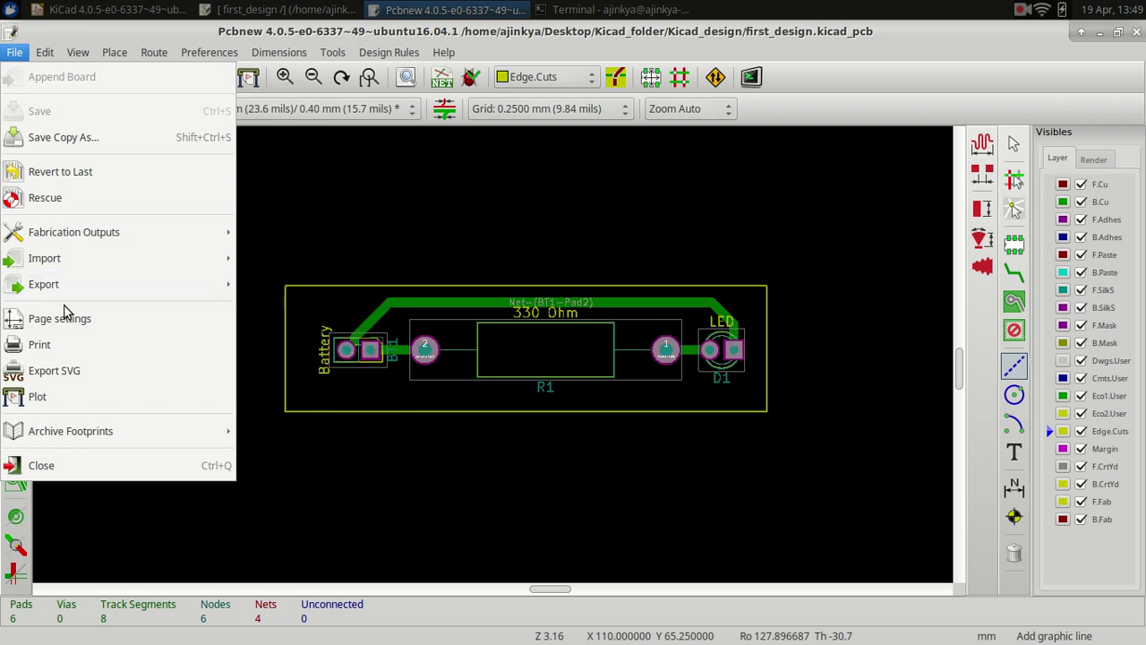
pyautogui.click(74, 403)
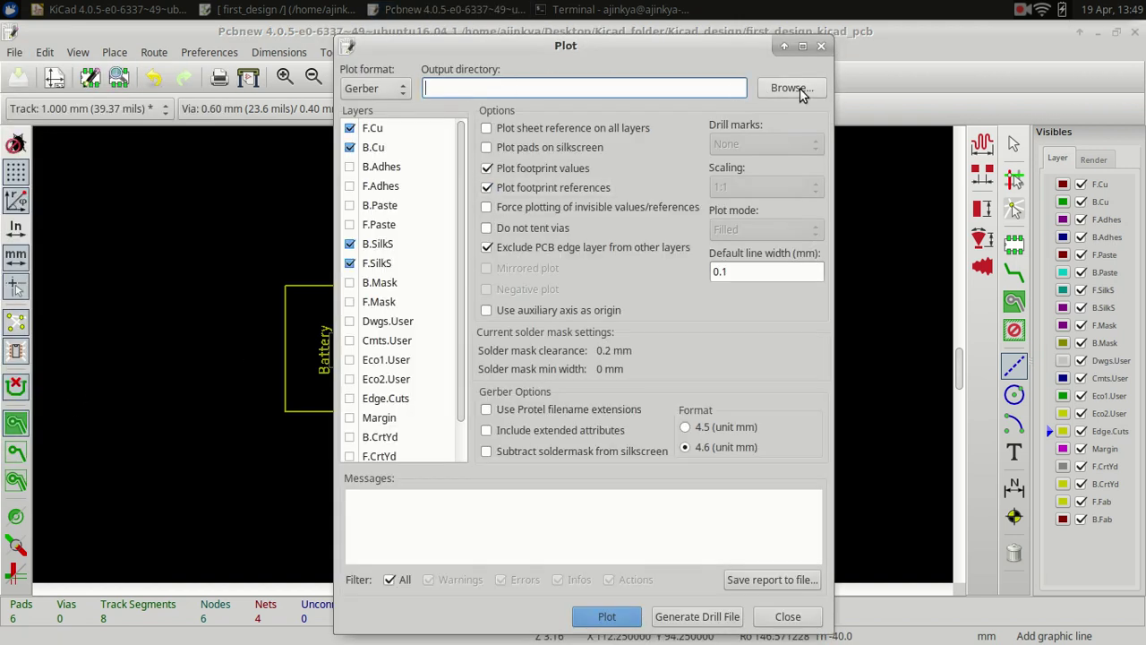
pyautogui.click(372, 89)
pyautogui.click(372, 204)
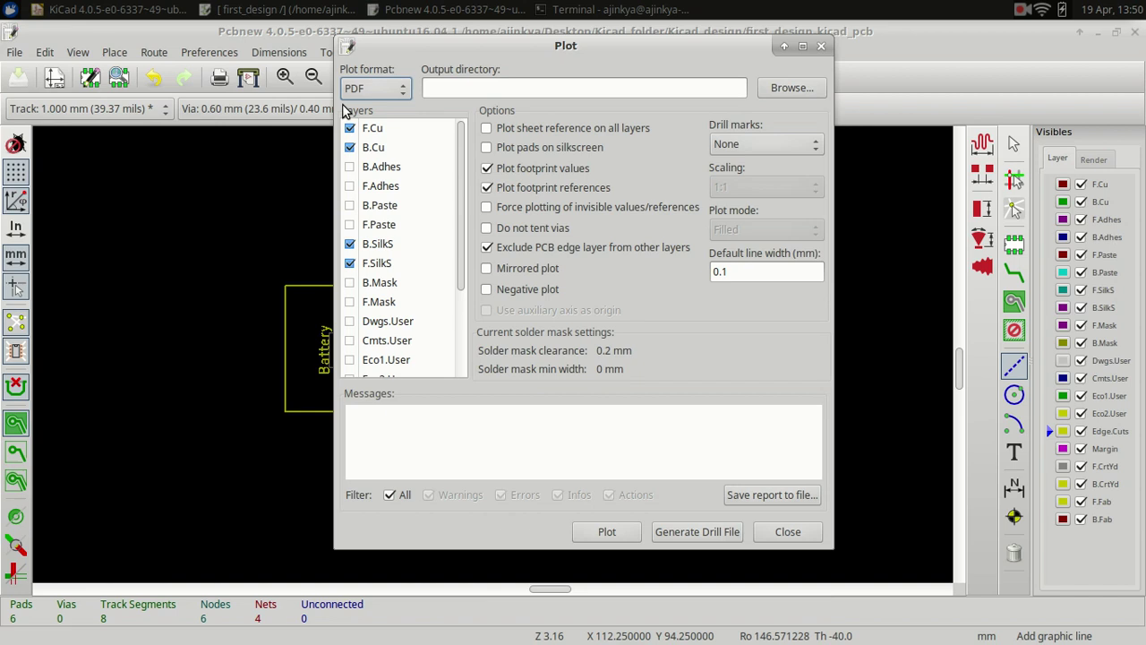
pyautogui.click(349, 128)
pyautogui.click(350, 244)
pyautogui.click(349, 263)
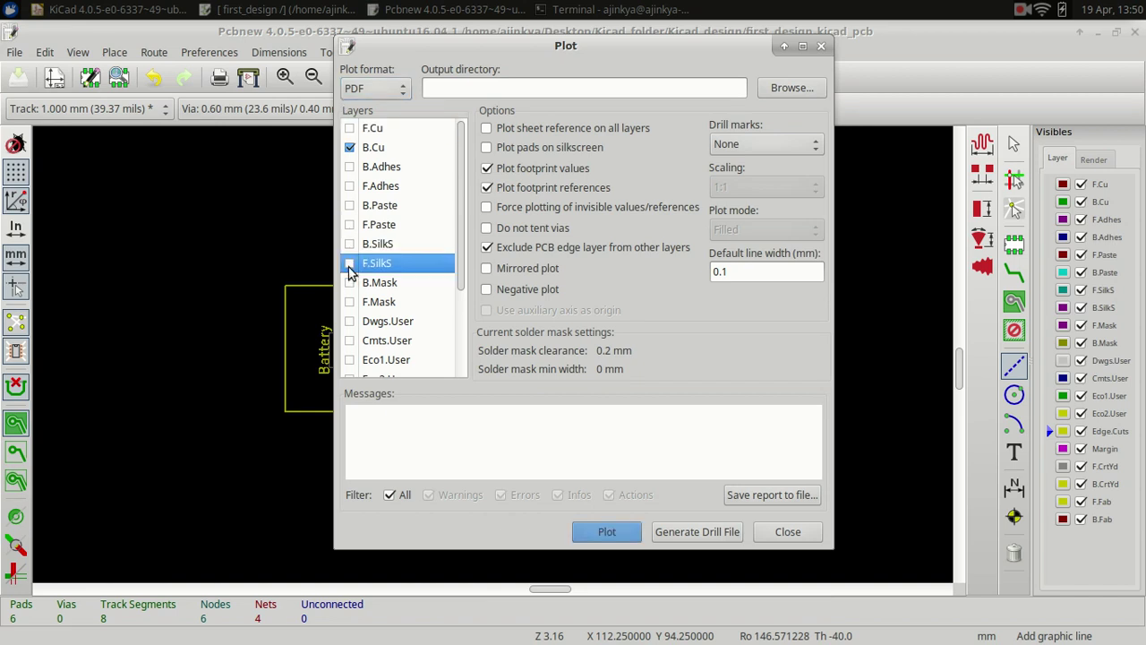
pyautogui.click(800, 141)
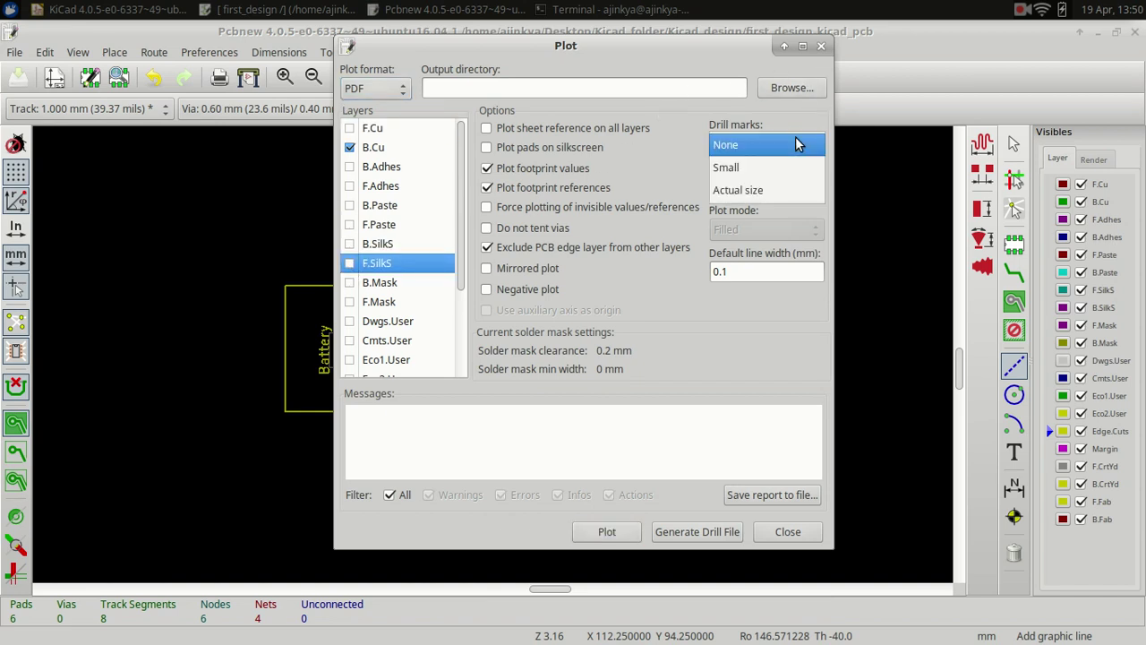
pyautogui.click(772, 190)
# - Create a folder named pcb inside Kicad_design and make it the plot's output directory, using a relative path
pyautogui.click(776, 88)
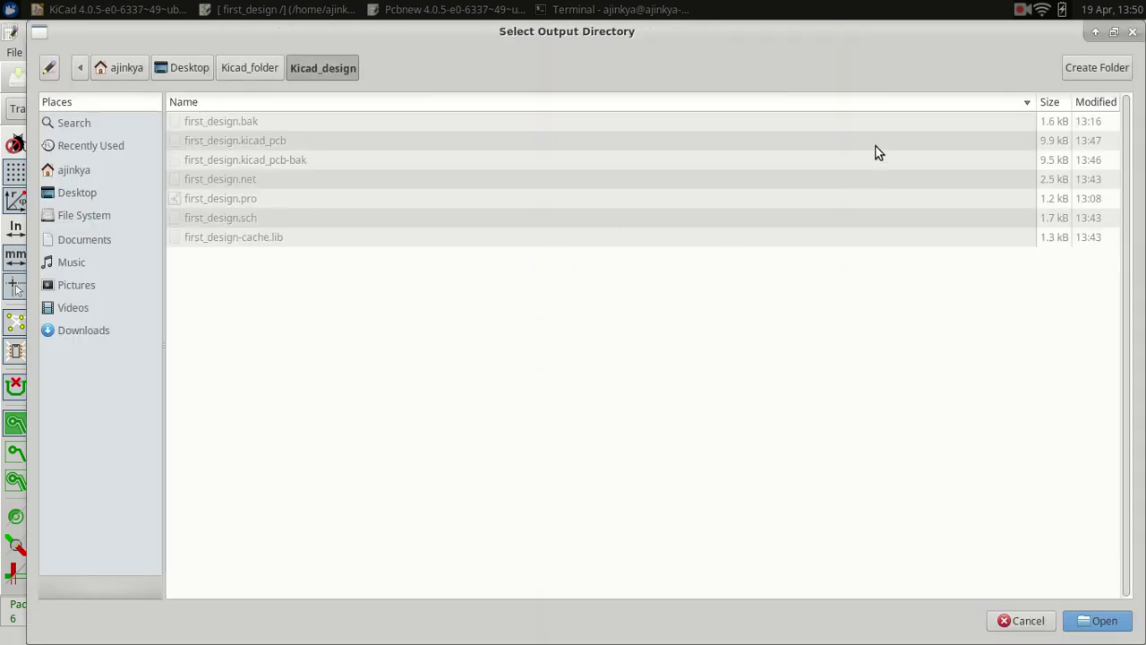
pyautogui.click(1070, 68)
pyautogui.write('pcb')
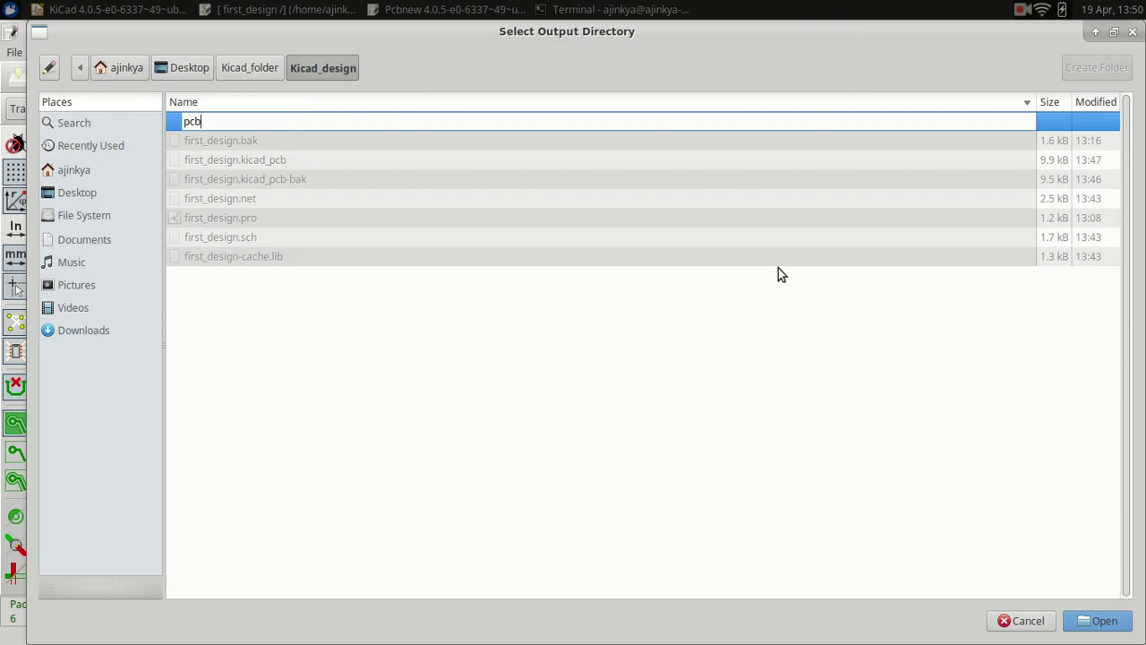
pyautogui.press('Return')
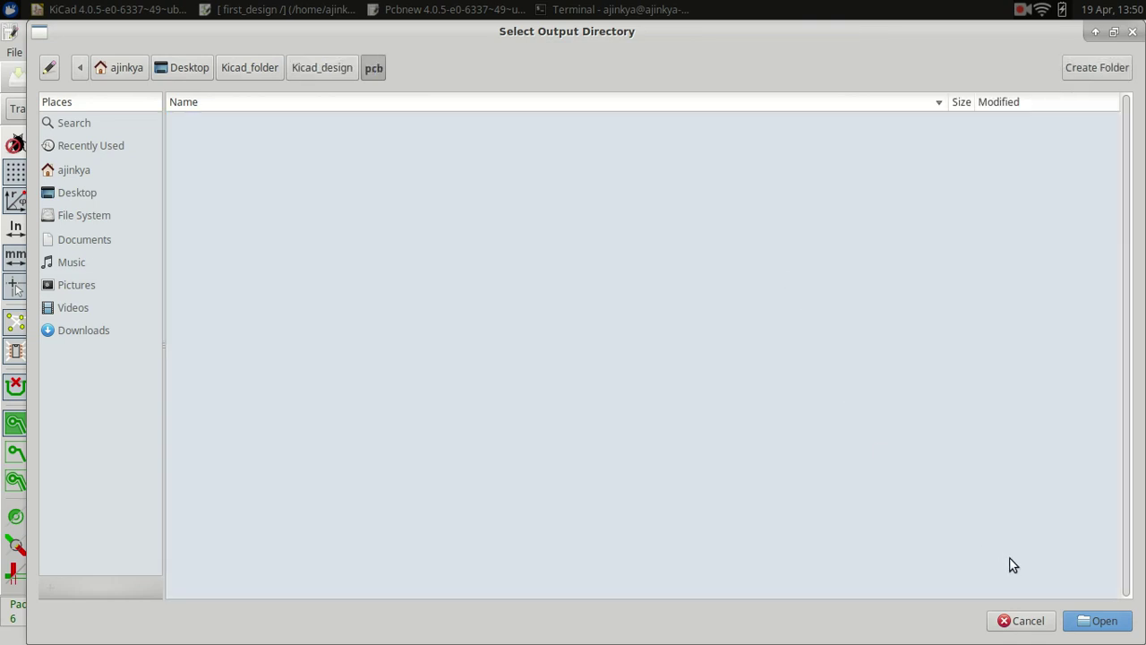
pyautogui.click(1096, 621)
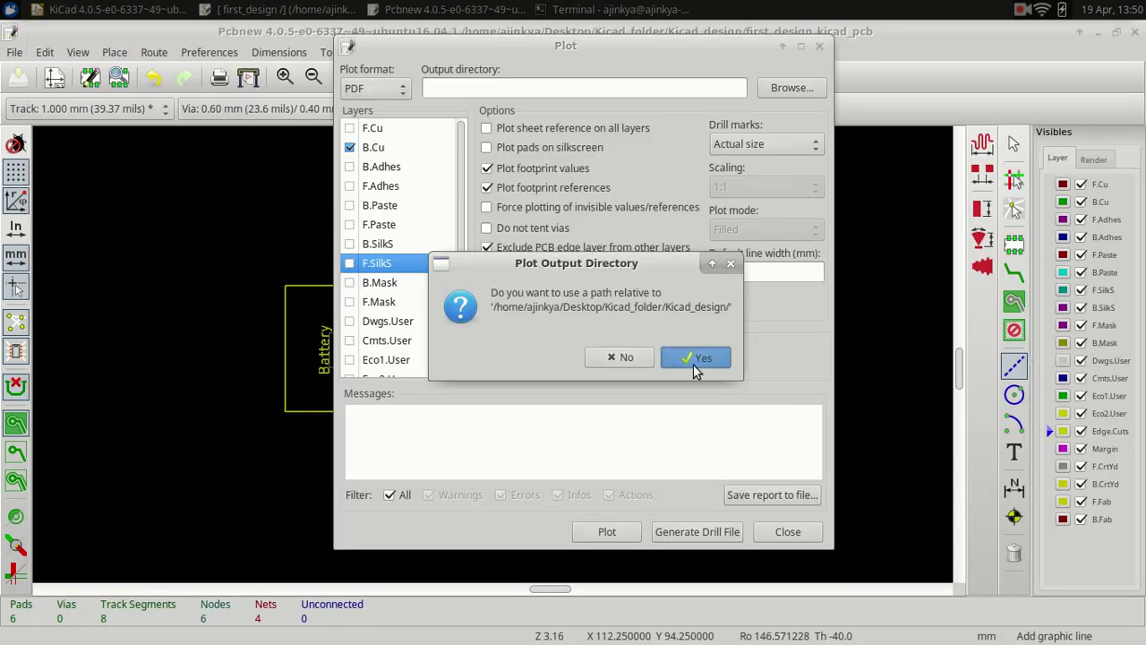
pyautogui.click(694, 358)
# - Plot the B.Cu layer to PDF, leave the plot setup and save the board
pyautogui.click(609, 534)
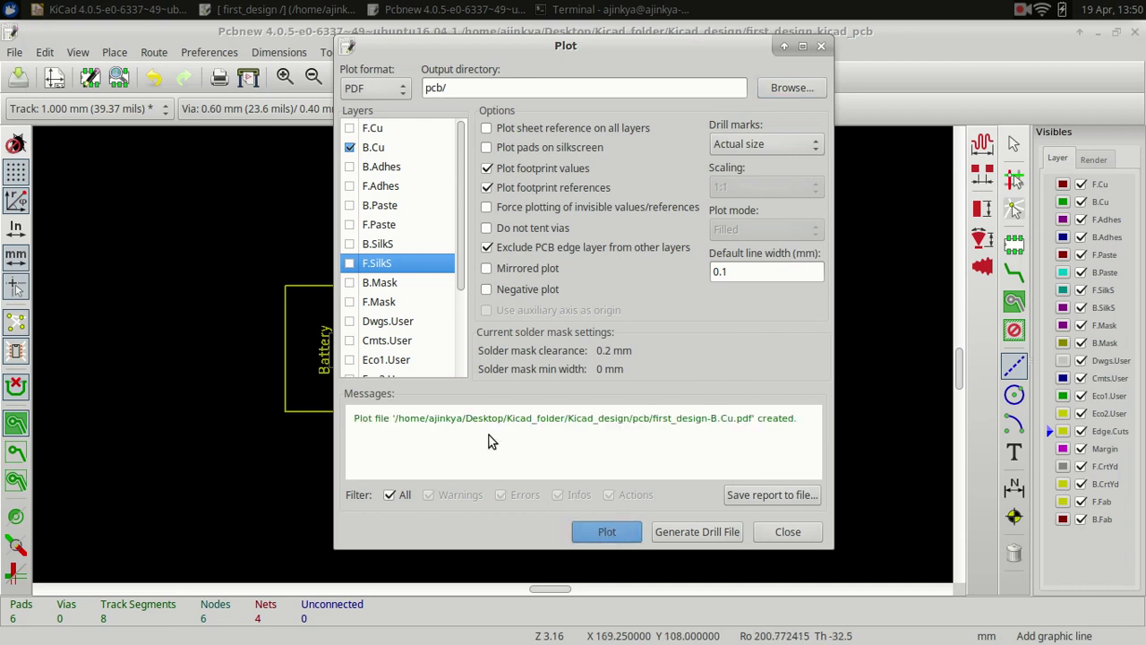
pyautogui.click(788, 531)
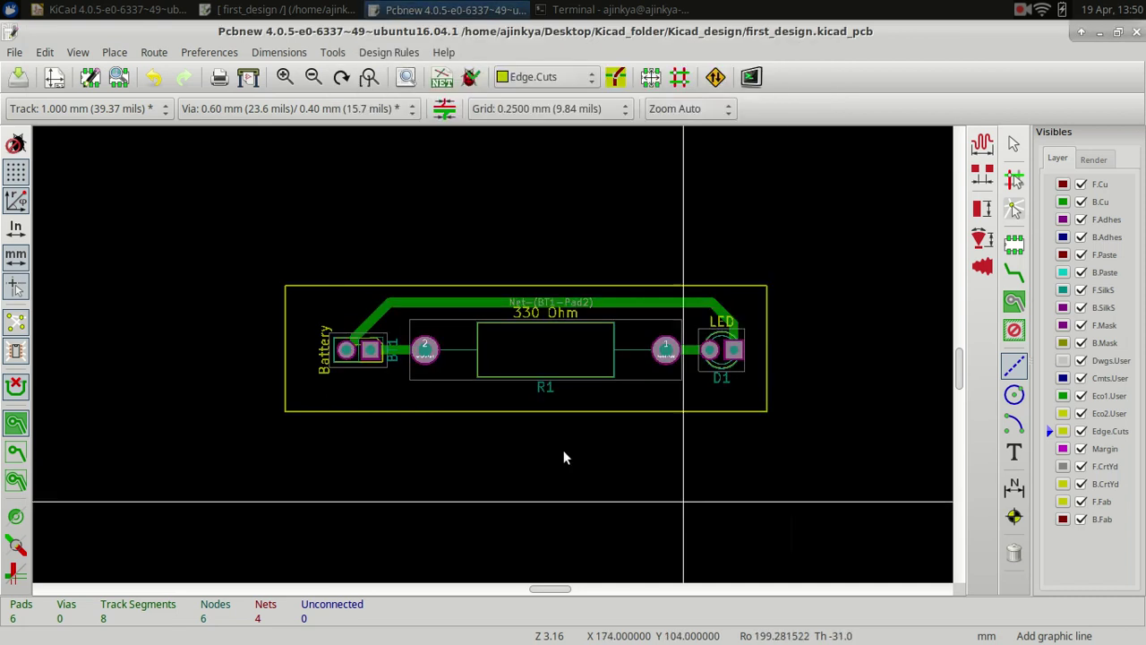
pyautogui.click(18, 76)
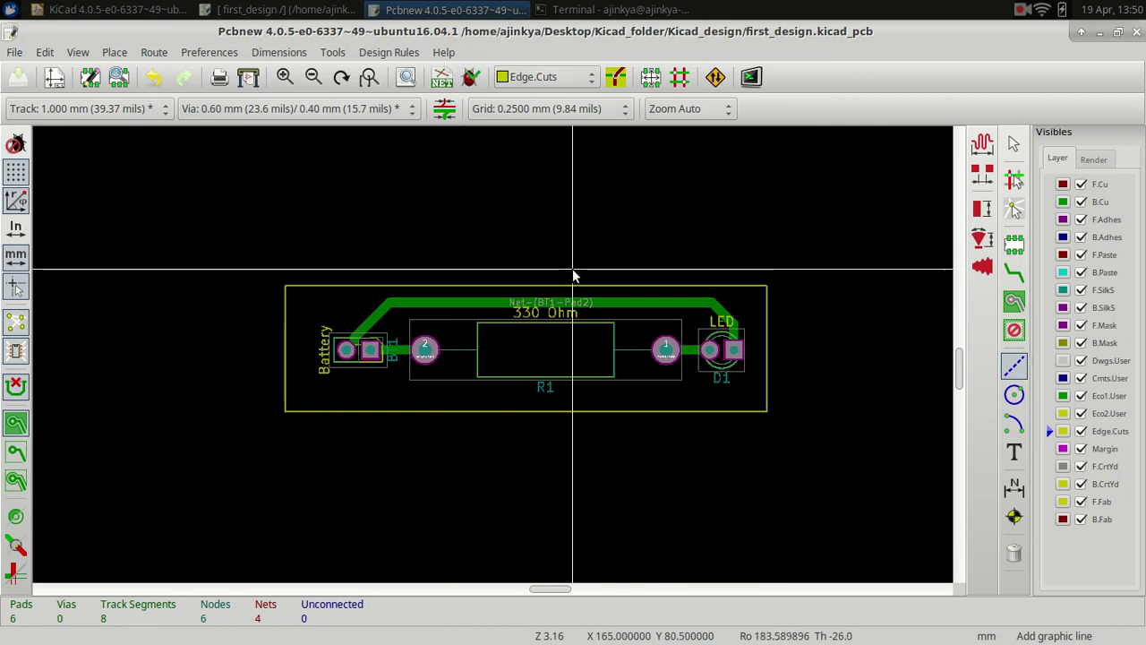
# - Close the board and schematic editors and select the pcb folder in the project tree
pyautogui.click(1135, 34)
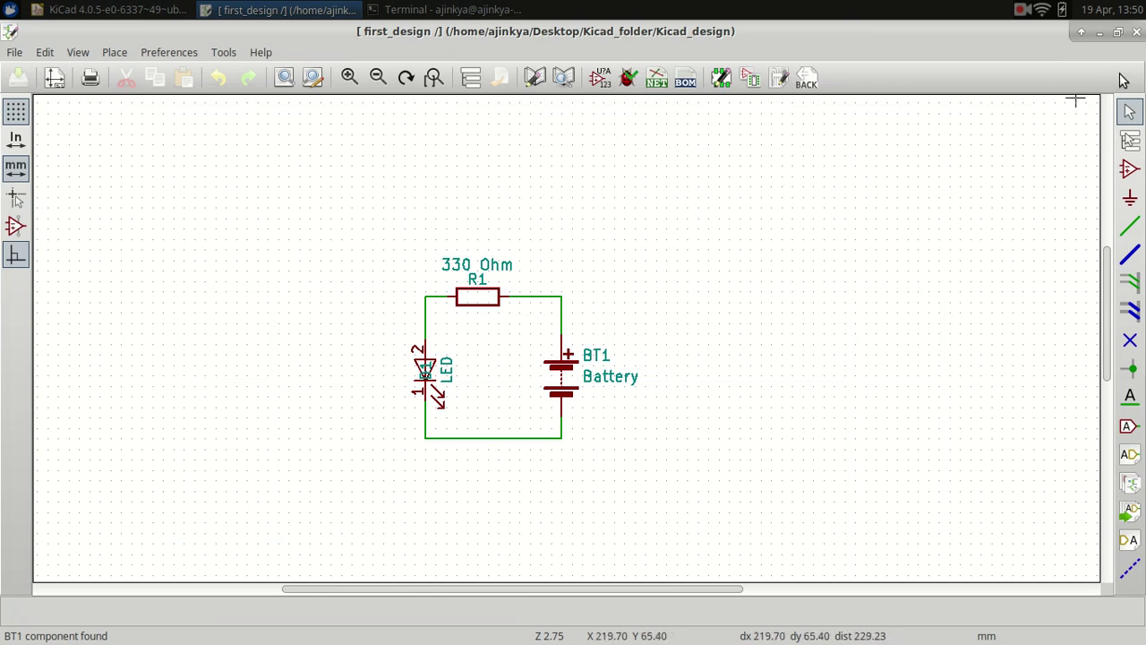
pyautogui.click(1137, 31)
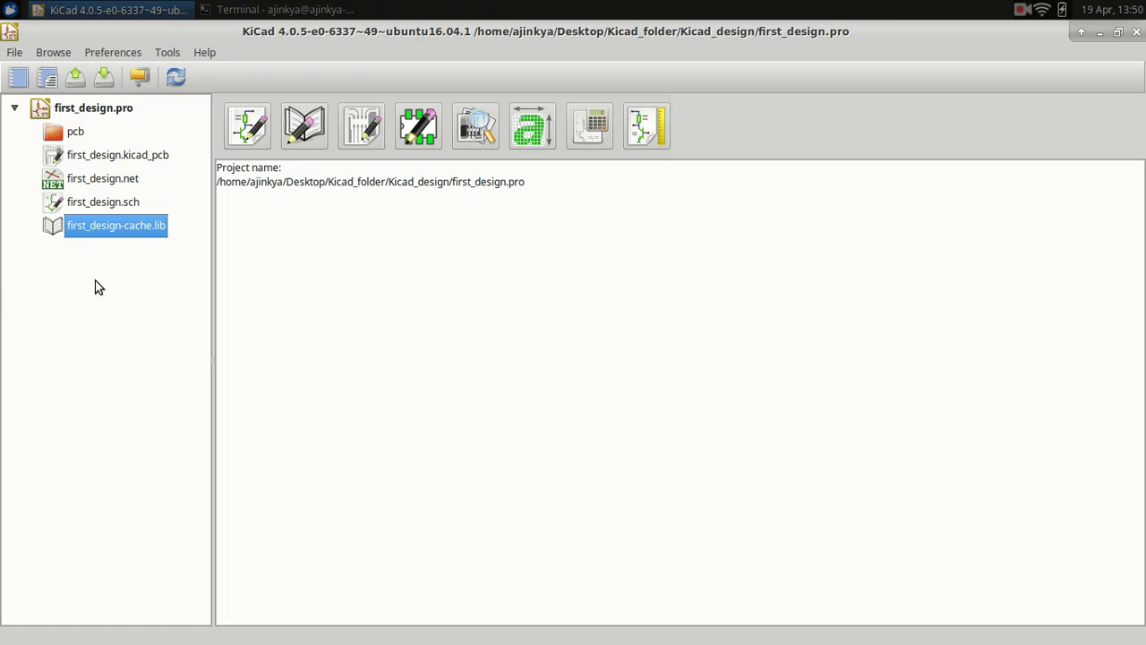
pyautogui.click(73, 134)
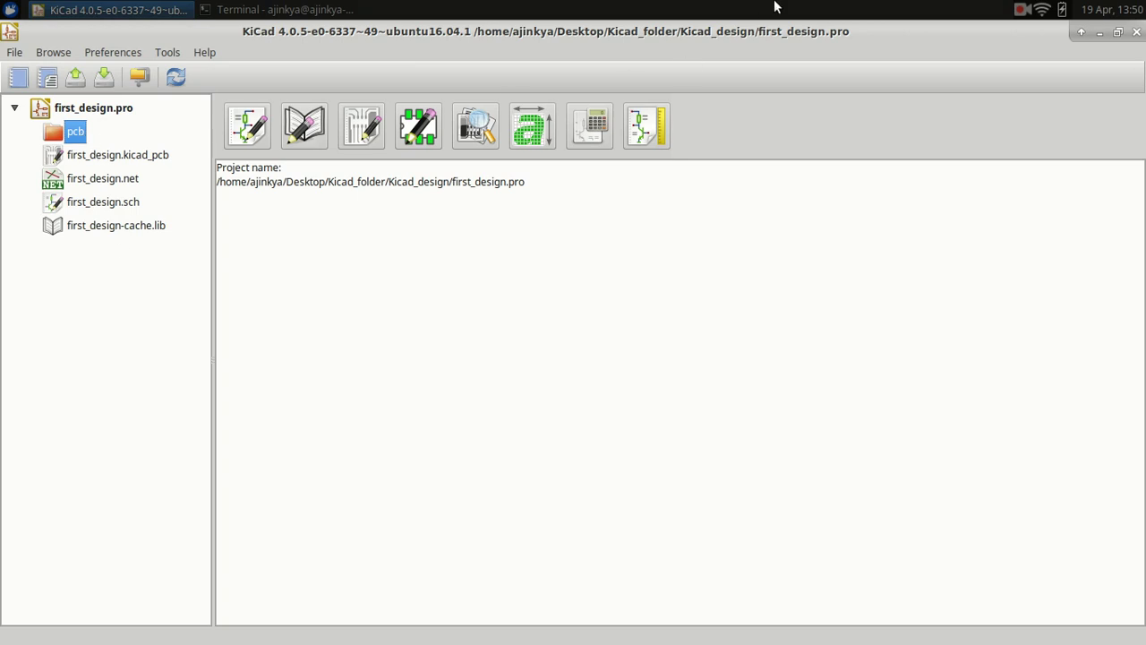
# - Minimise KiCad and the terminal, and open first_design-B.Cu.pdf from Kicad_folder/Kicad_design/pcb using the file manager
pyautogui.click(1099, 32)
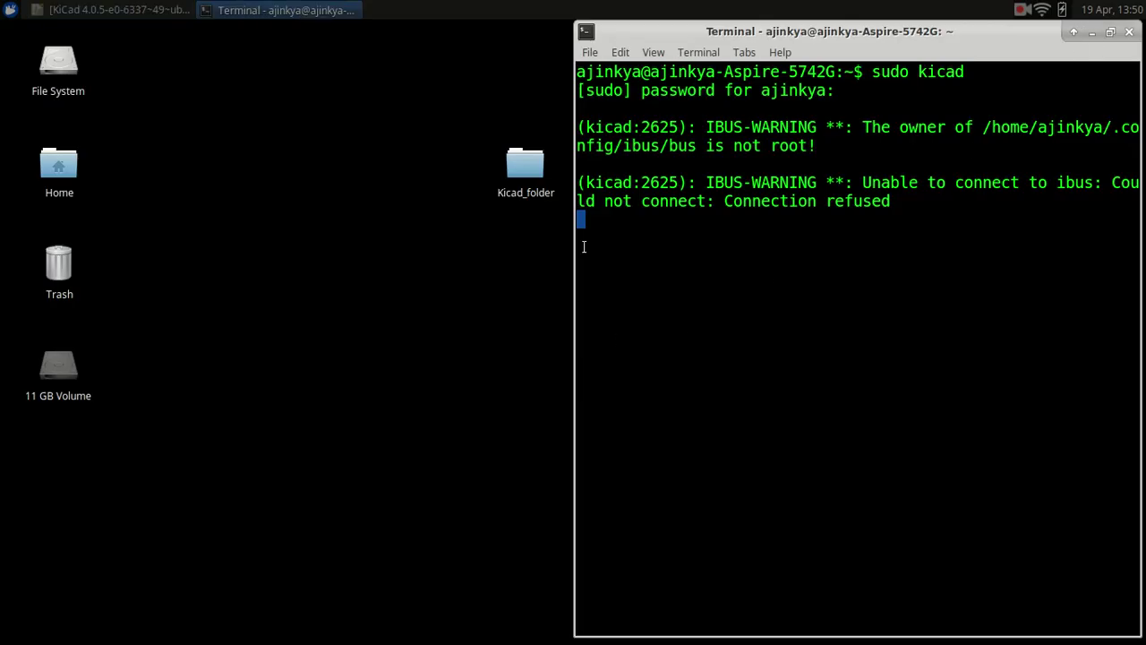
pyautogui.click(1091, 32)
pyautogui.doubleClick(528, 166)
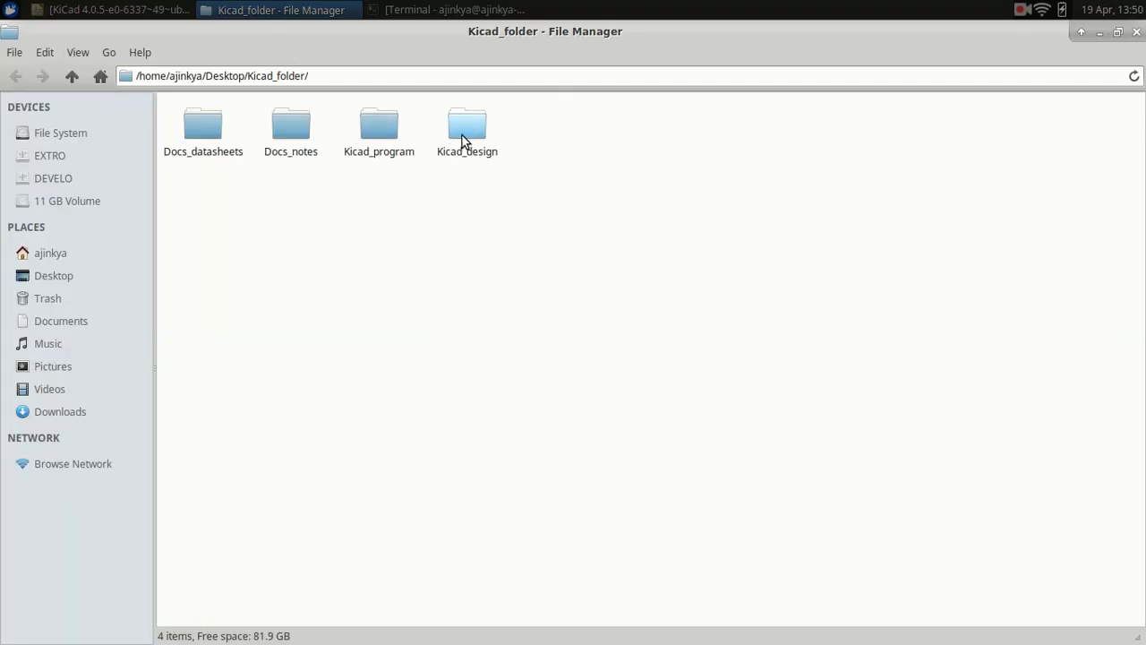
pyautogui.doubleClick(463, 134)
pyautogui.doubleClick(191, 133)
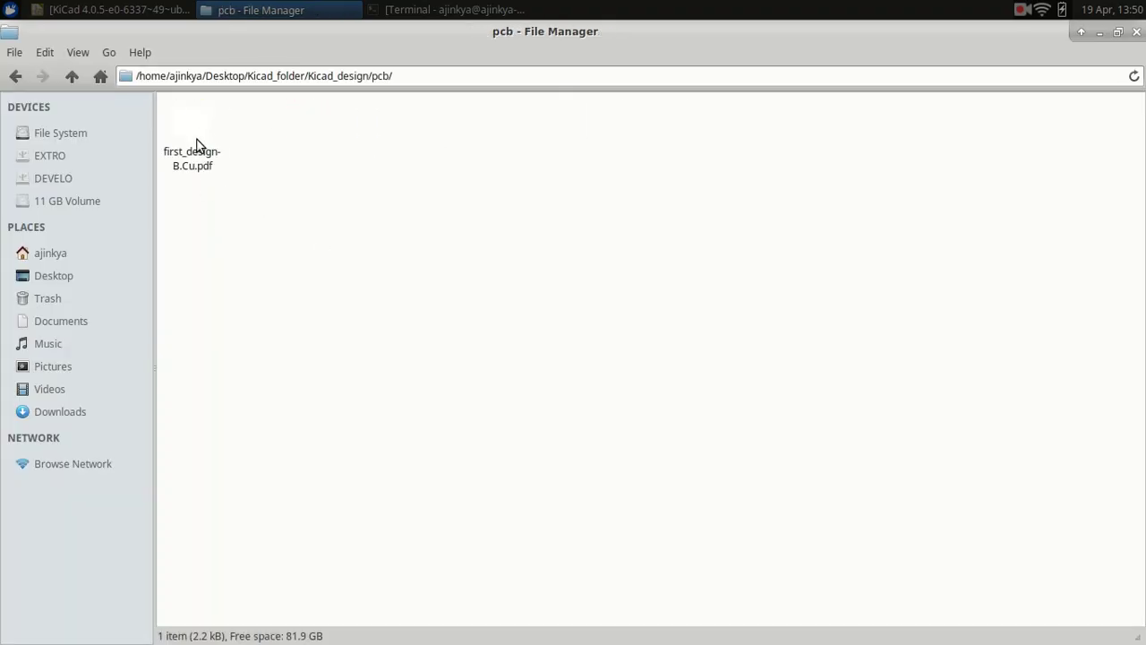
pyautogui.click(195, 134)
pyautogui.rightClick(195, 130)
pyautogui.click(224, 142)
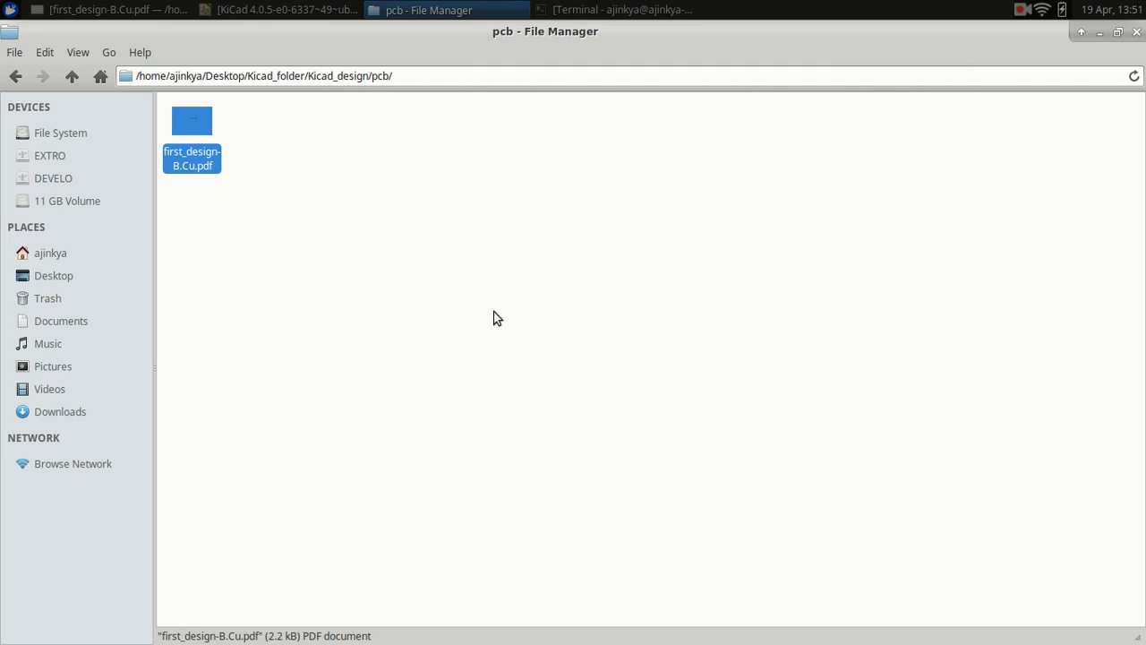
pyautogui.click(1021, 10)
pyautogui.click(1065, 45)
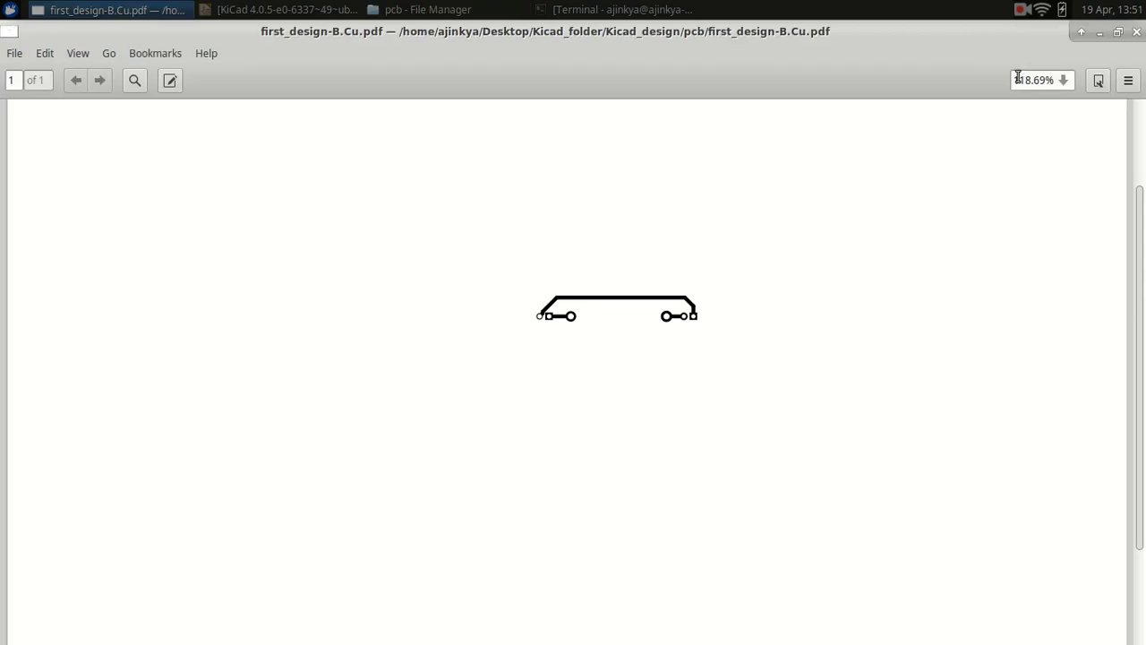
pyautogui.click(1021, 10)
pyautogui.click(1030, 45)
pyautogui.click(1020, 10)
pyautogui.click(974, 34)
pyautogui.click(1020, 10)
pyautogui.click(1010, 10)
pyautogui.click(1020, 10)
pyautogui.click(1028, 47)
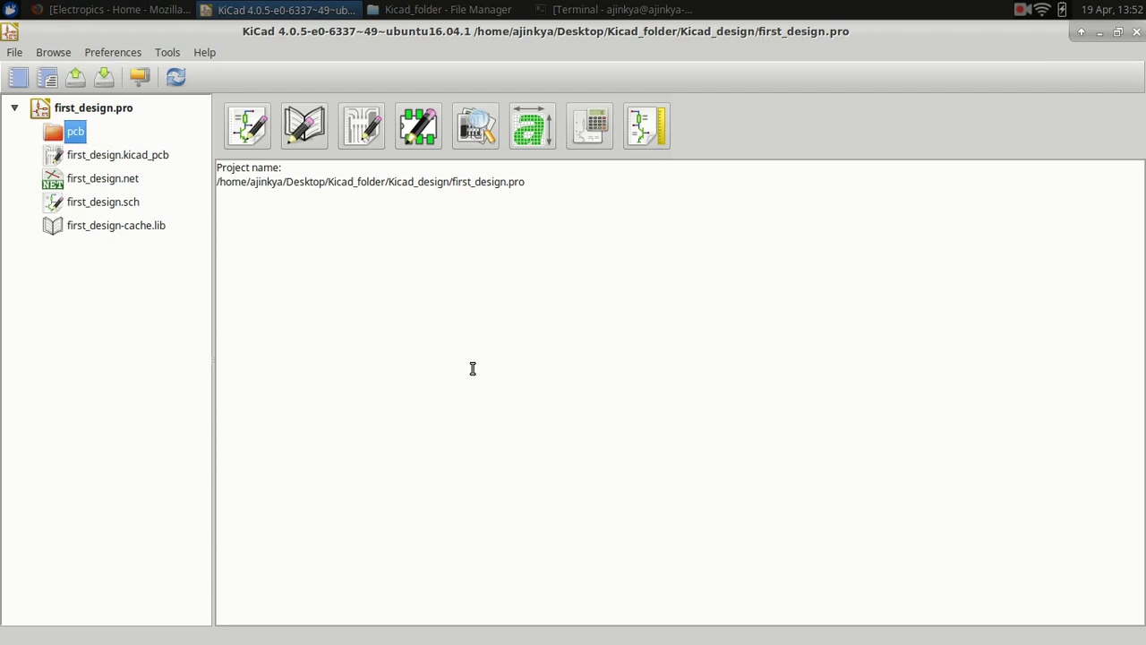